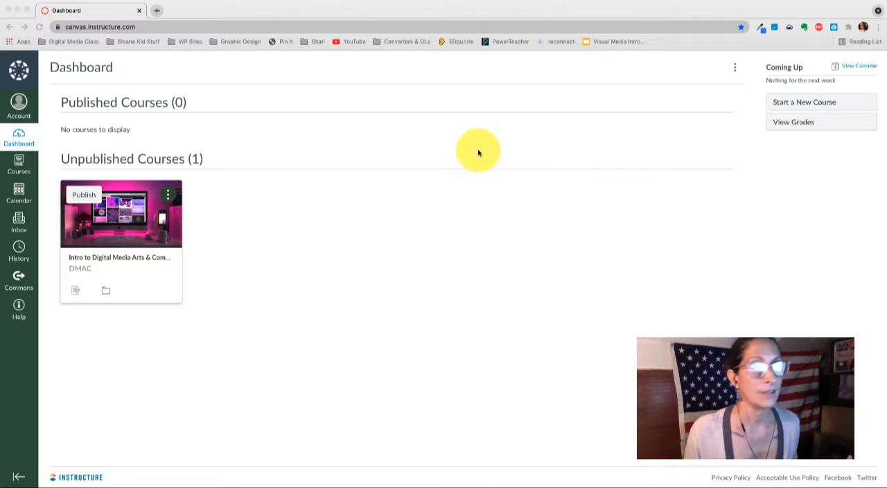
- Start a new course and name it "Website Design & Media Journalism (WR)"
left_click(806, 107)
left_click(807, 106)
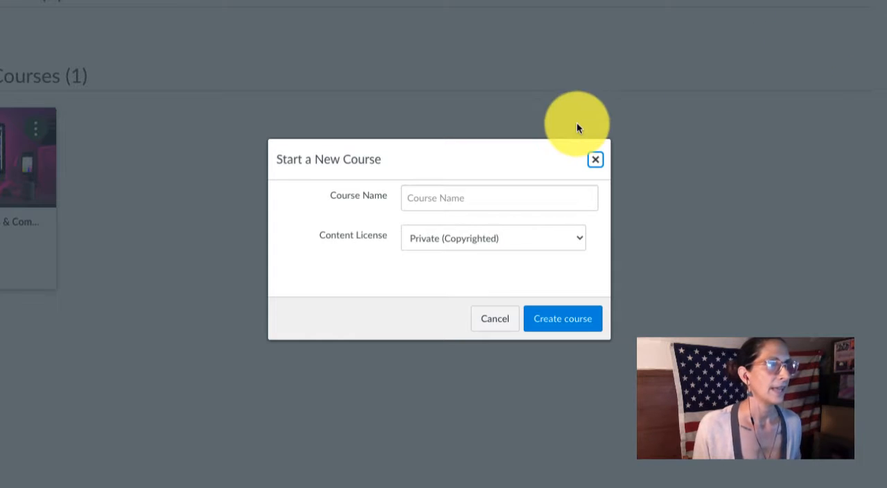
left_click(451, 201)
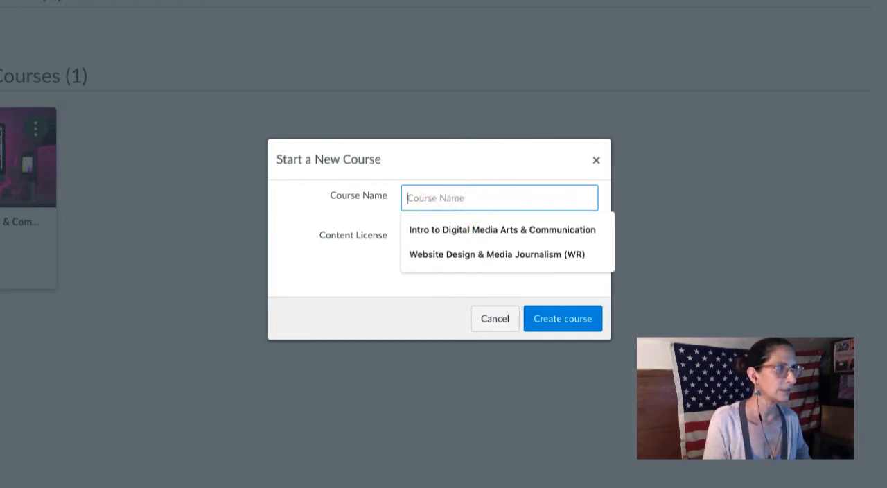
type("W")
left_click(462, 230)
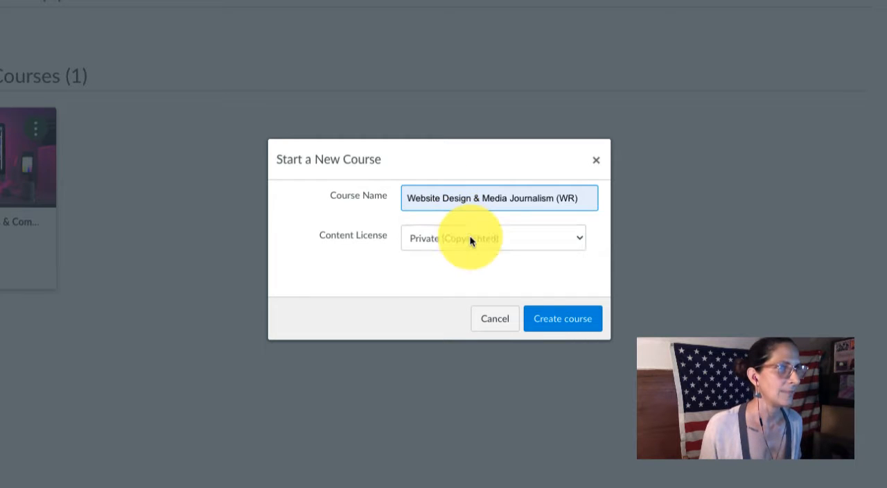
- Give the new course the short name WebDes and create it with the Private (Copyrighted) license
left_click(439, 244)
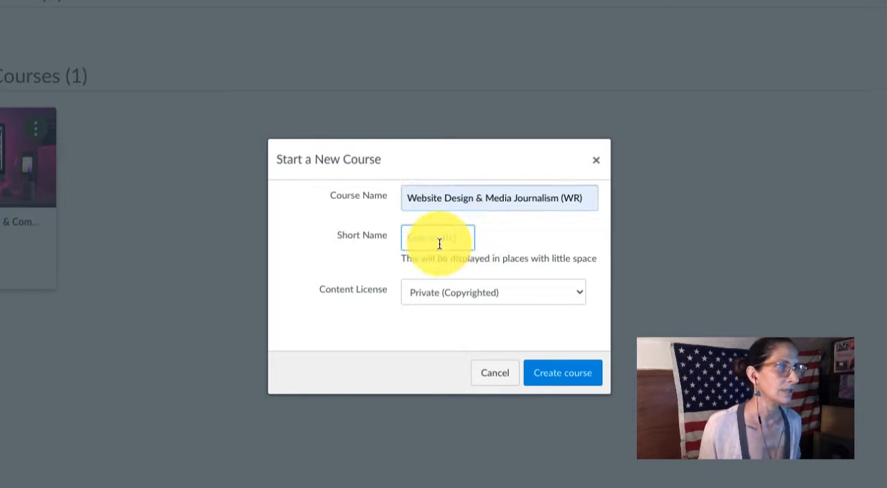
type("W")
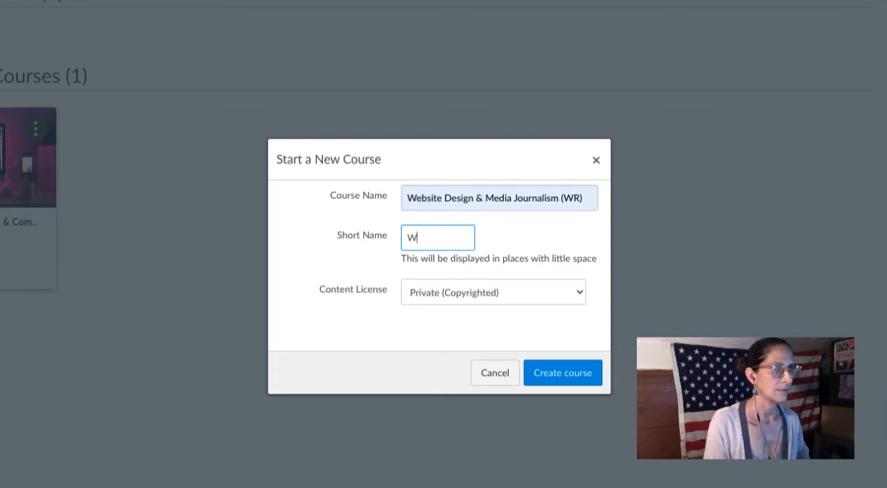
type("ebDes")
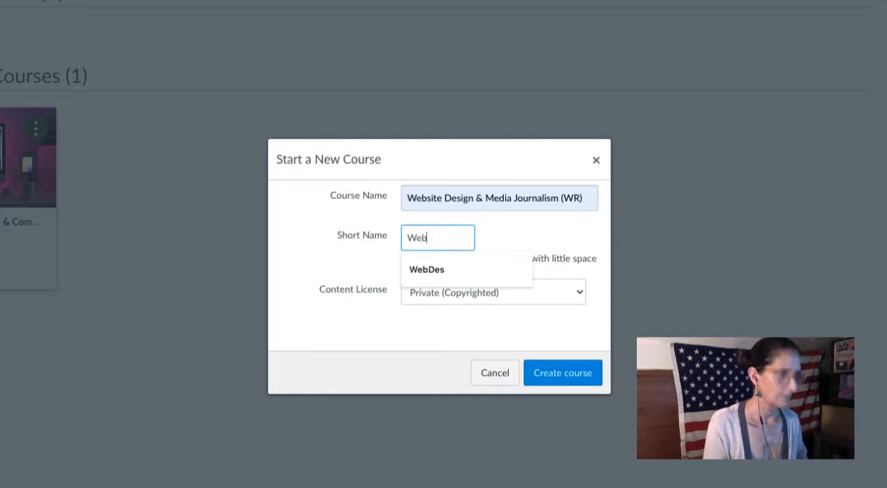
left_click(423, 272)
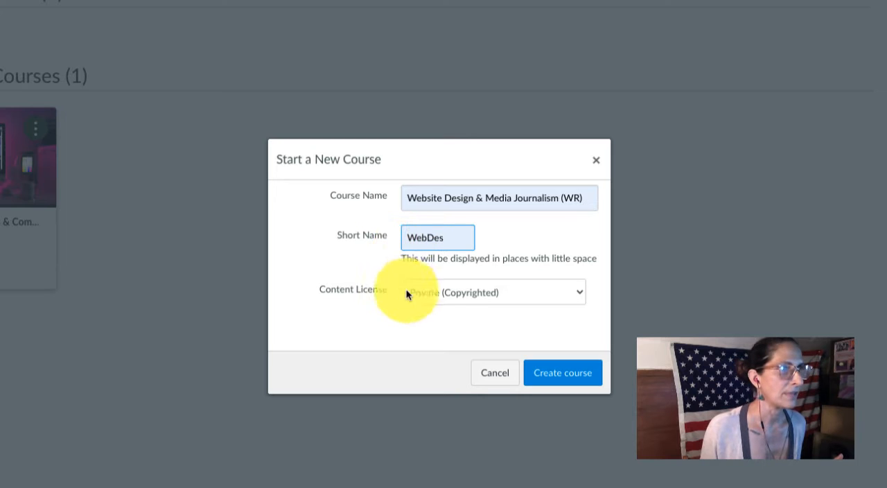
left_click(565, 377)
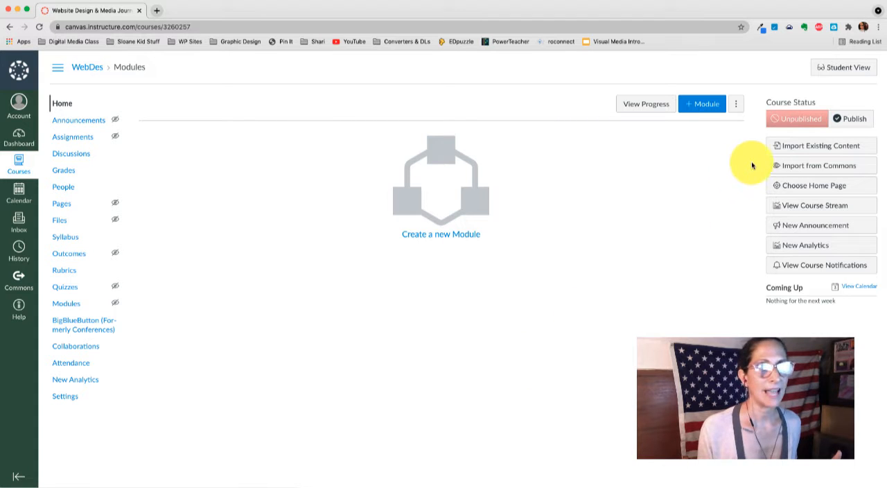
- Preview the course home page in Student View and leave the preview
left_click(851, 119)
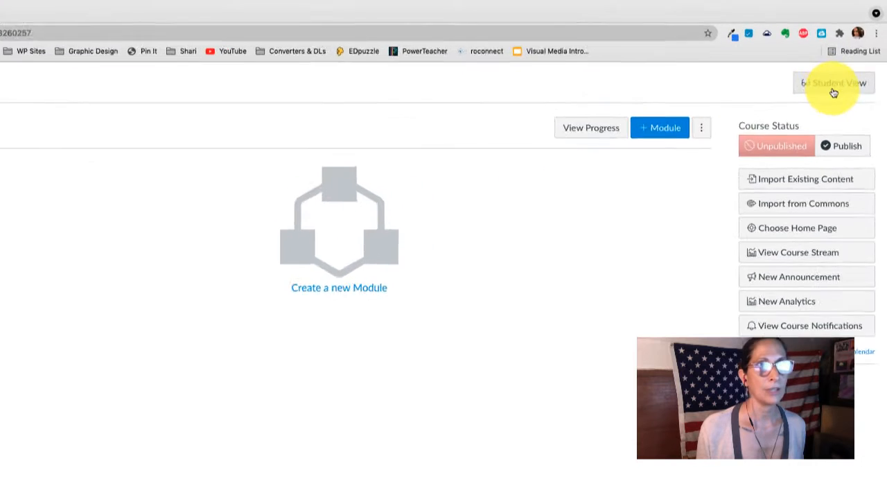
left_click(834, 93)
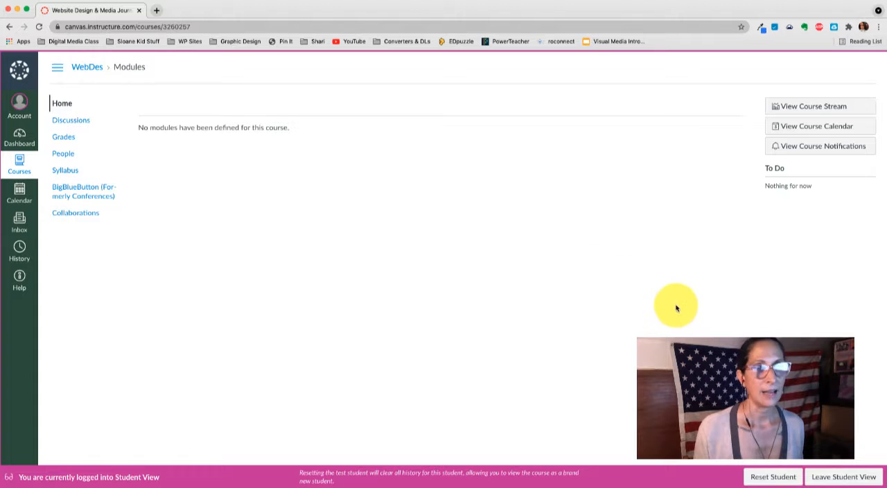
left_click(834, 478)
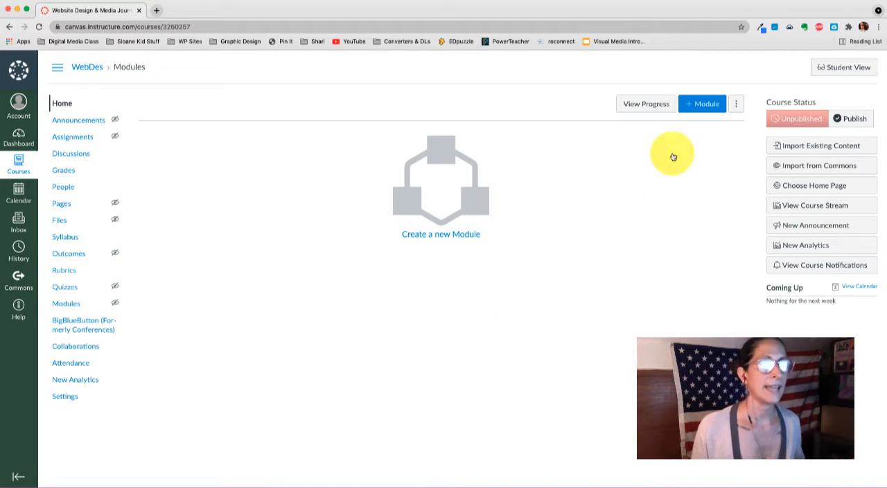
left_click(850, 70)
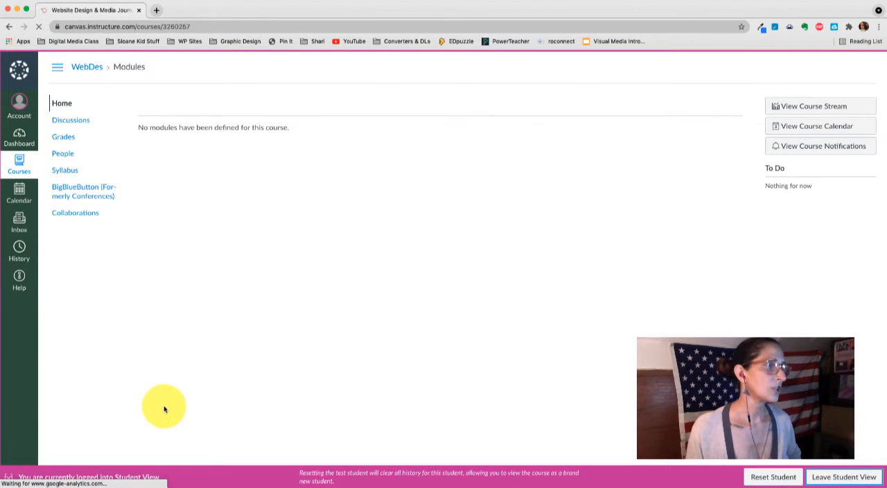
- Upload the JPG file from the school folder as the course image in the course settings
left_click(68, 399)
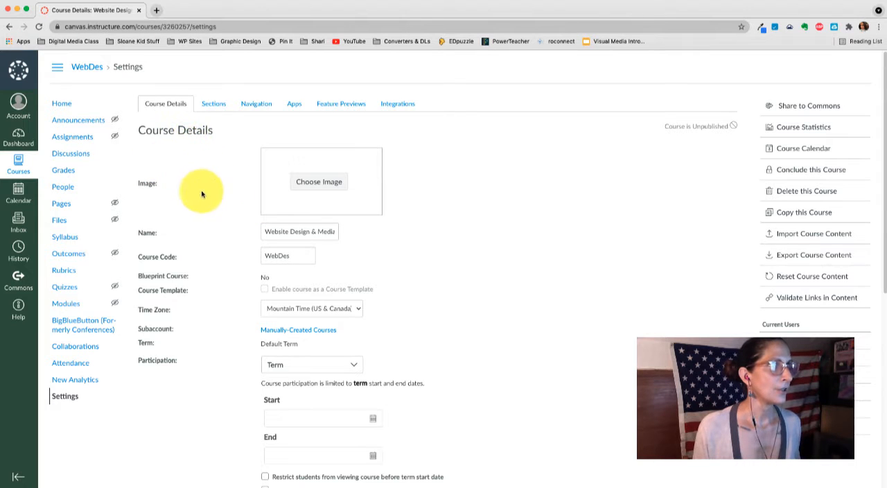
left_click(319, 183)
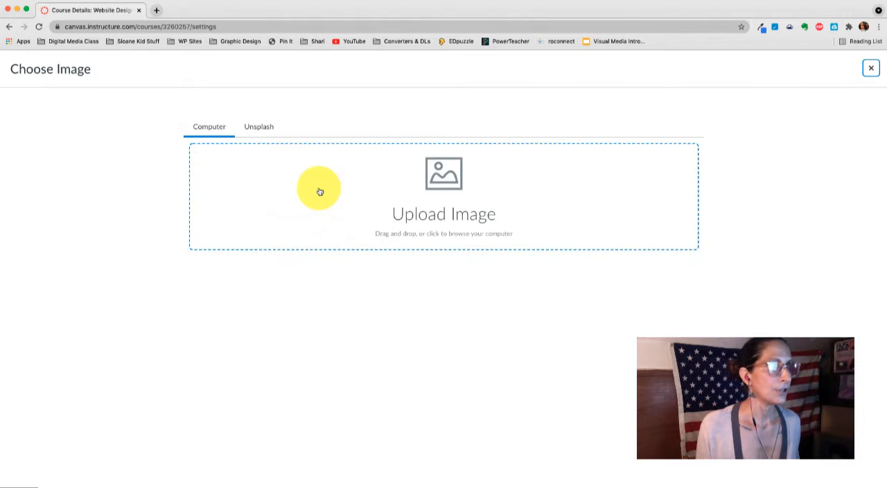
left_click(432, 198)
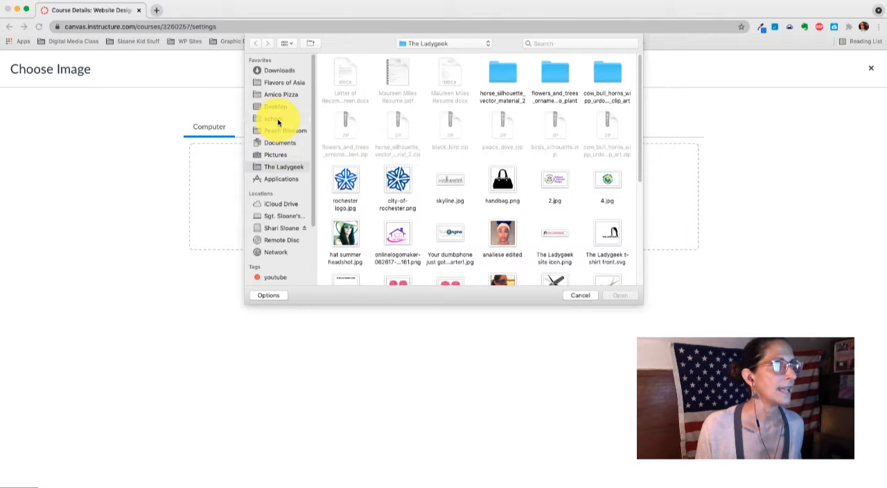
left_click(278, 122)
left_click(343, 82)
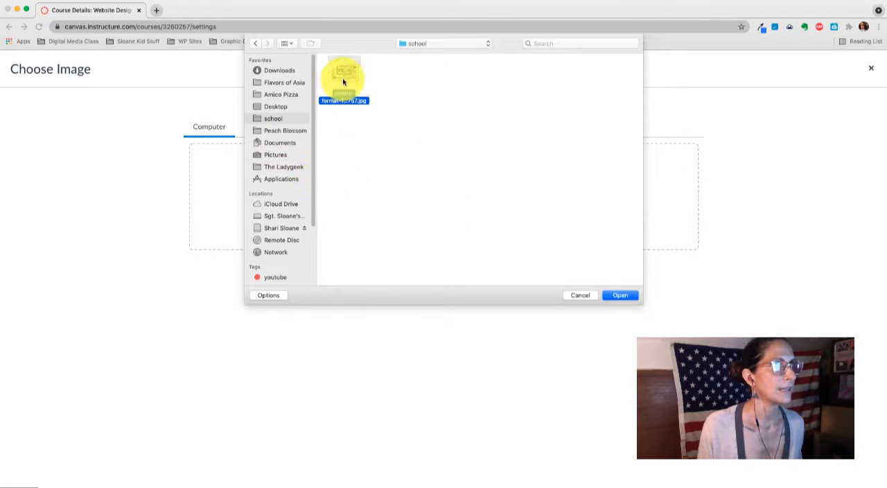
left_click(610, 297)
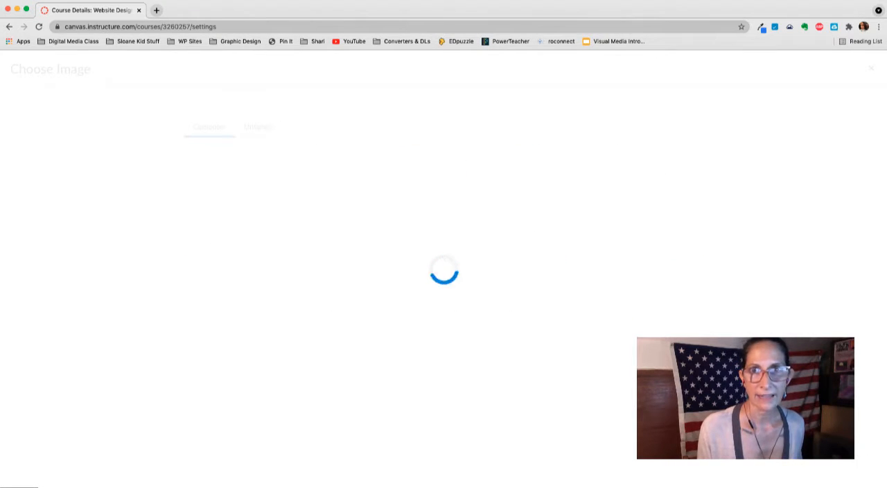
- Look through the website photos on Pexels, including the iMac photo's page, and return to the Canvas course details
left_click_drag(886, 246, 610, 41)
left_click(583, 6)
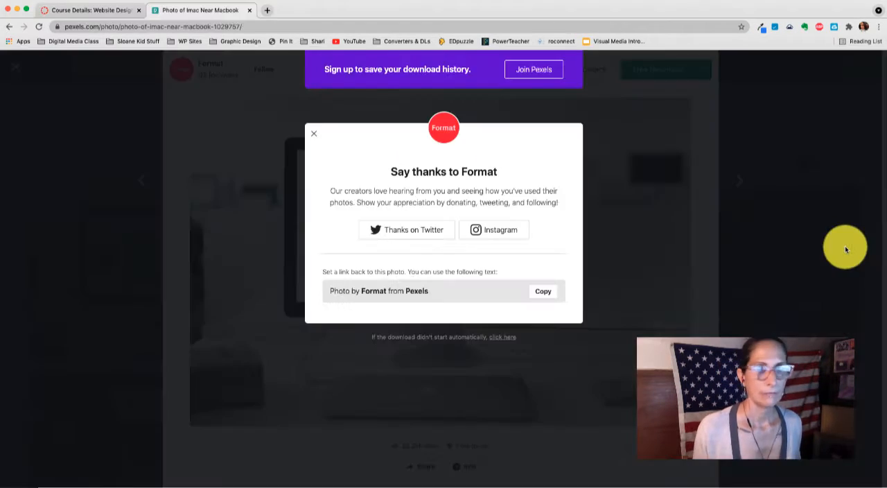
left_click(733, 204)
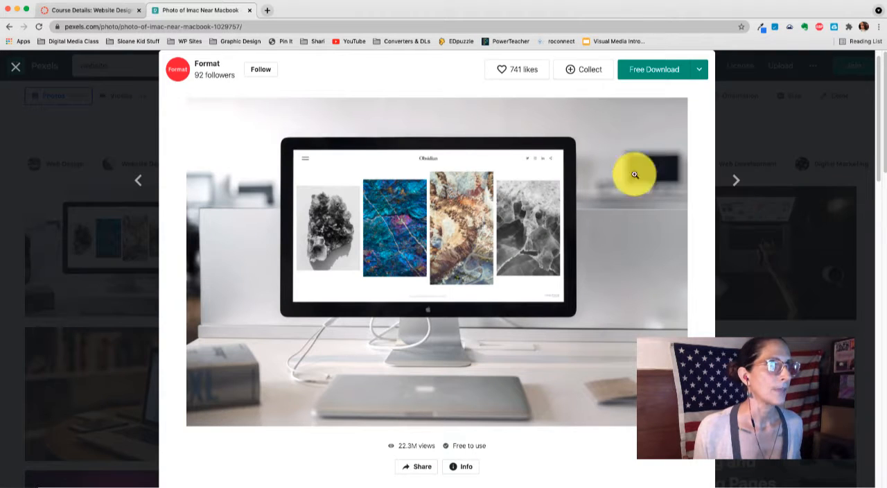
left_click(64, 131)
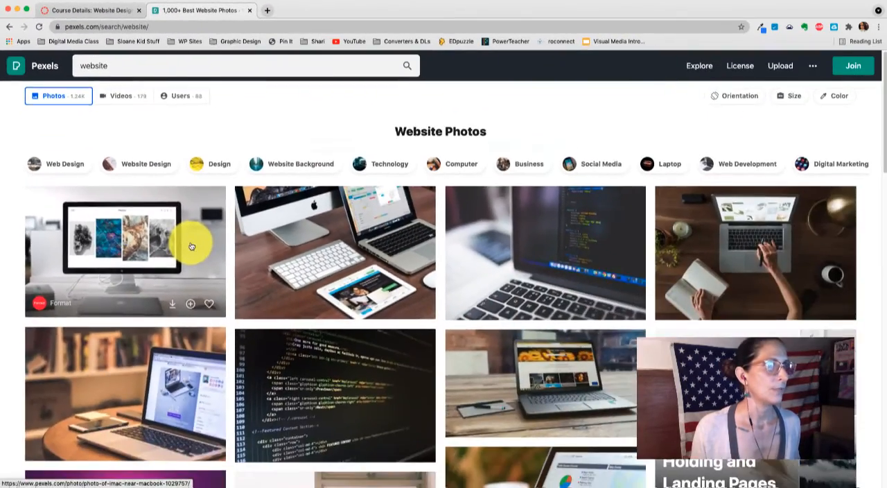
scroll(192, 246, "down", 8)
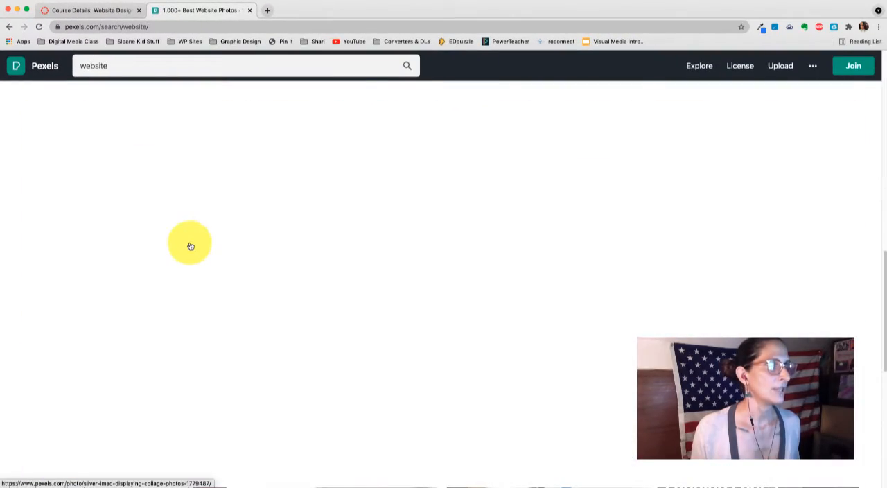
scroll(187, 241, "up", 5)
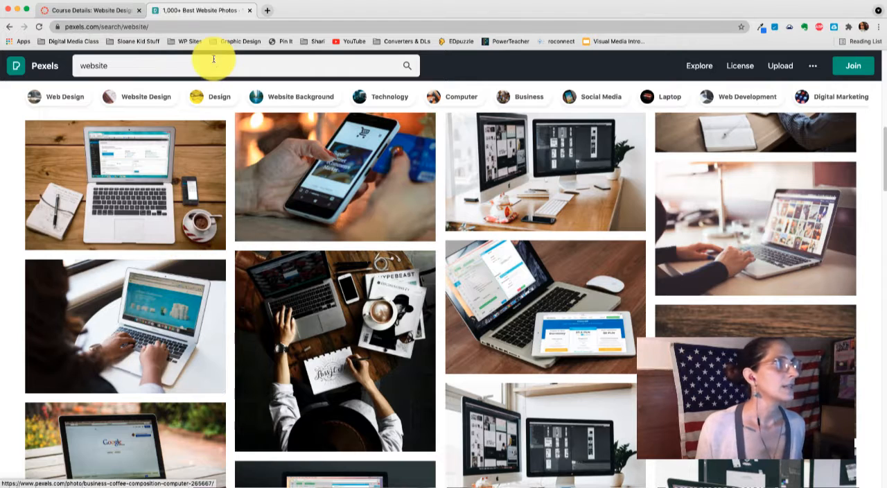
left_click(104, 11)
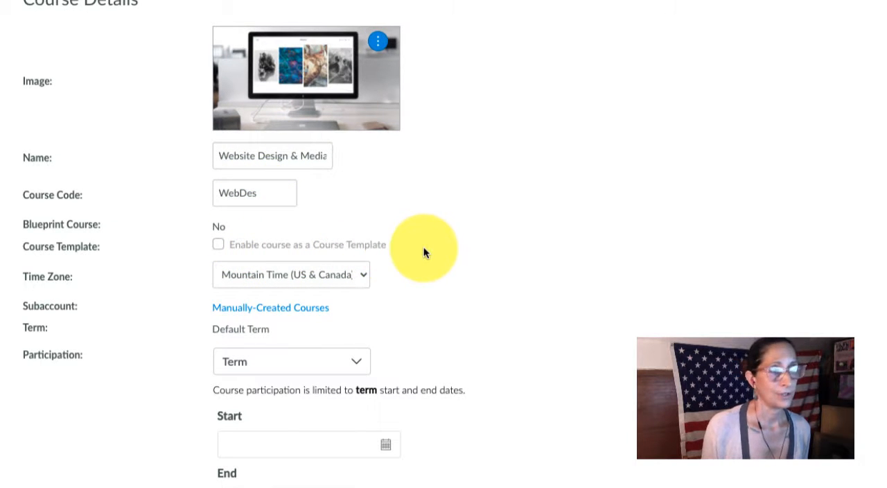
- Set the course time zone to Eastern Time (US & Canada)
scroll(423, 247, "down", 1)
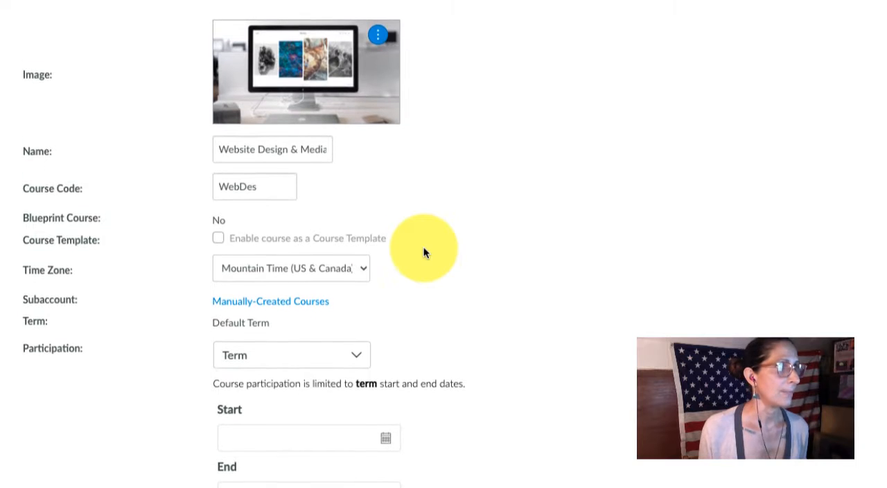
scroll(423, 246, "down", 1)
left_click(340, 258)
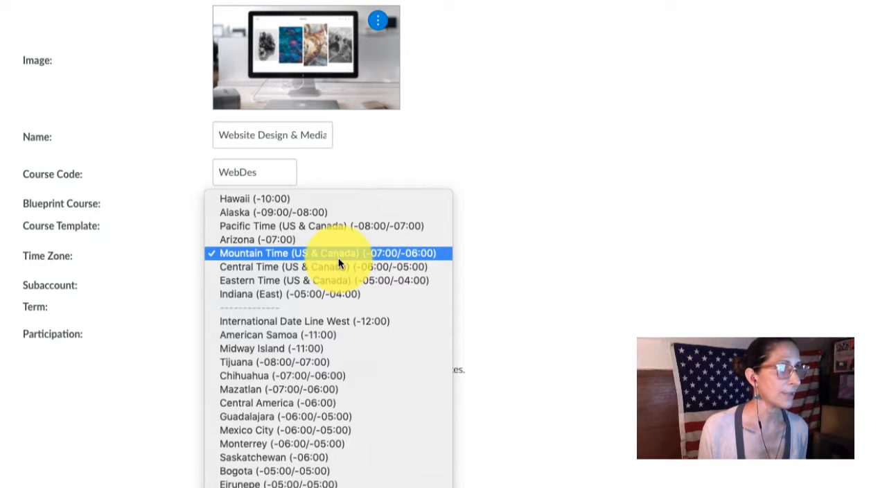
left_click(343, 280)
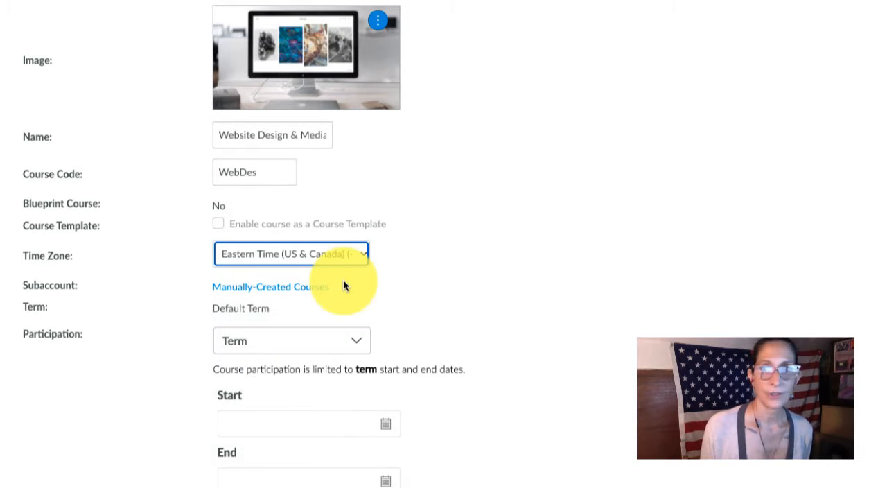
- Try the Course option for participation and restore the setting to Term
left_click(361, 340)
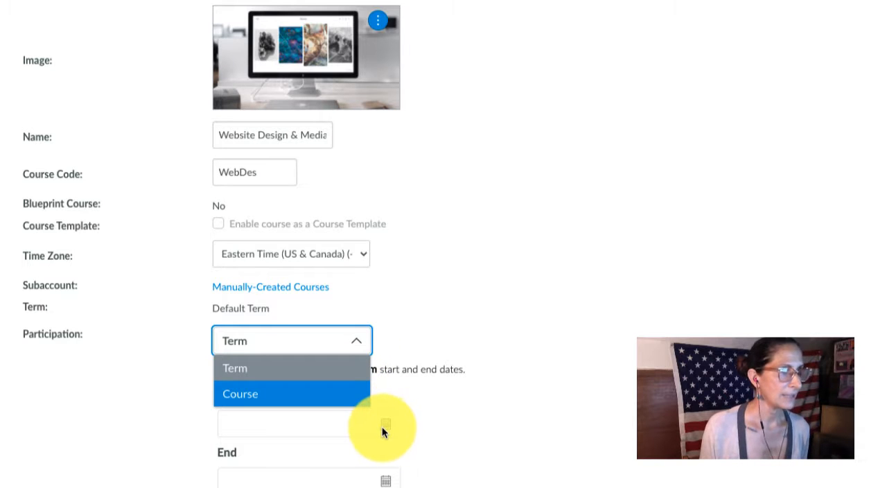
left_click(341, 392)
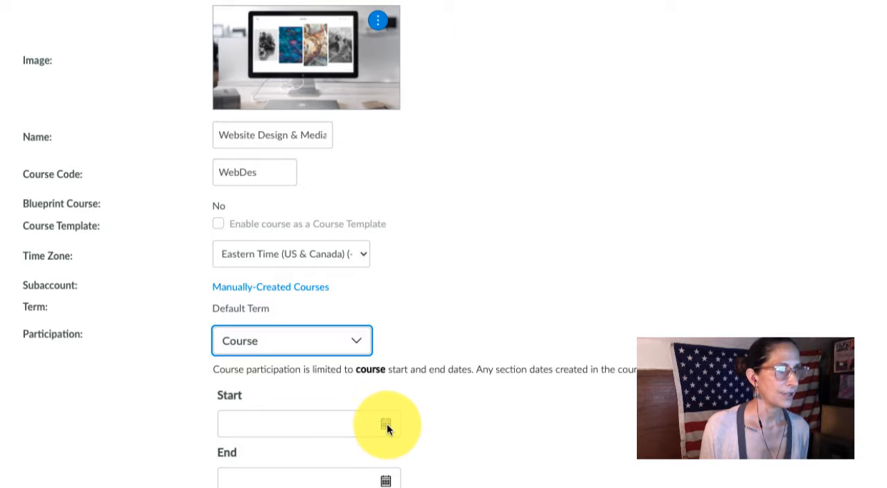
left_click(357, 341)
left_click(348, 362)
- Enable the course grading scheme in the course details
scroll(390, 293, "down", 3)
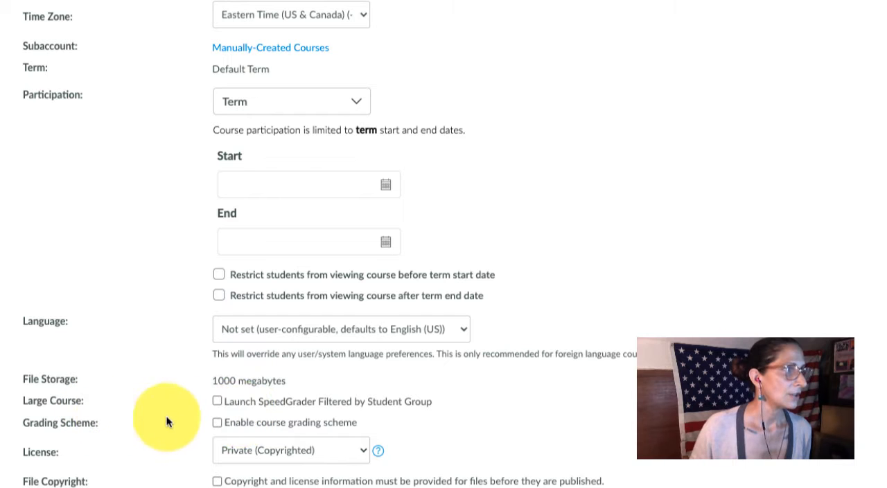
scroll(352, 397, "up", 1)
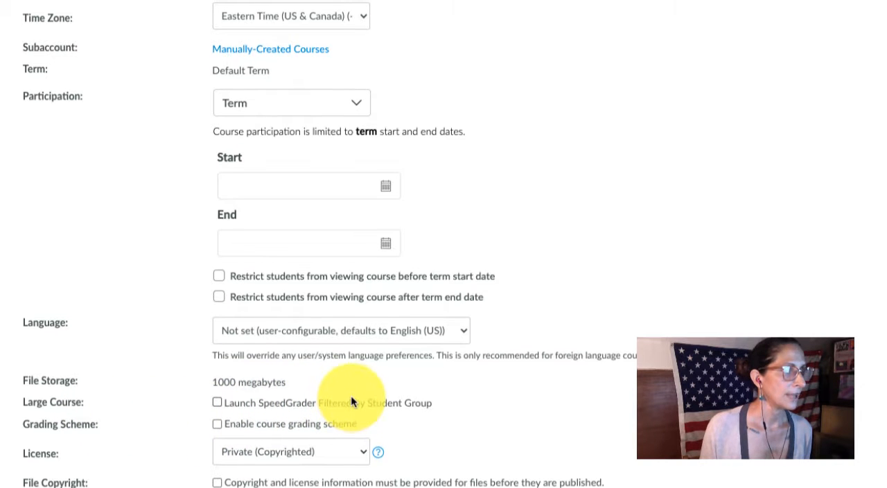
scroll(352, 396, "down", 1)
scroll(351, 395, "down", 4)
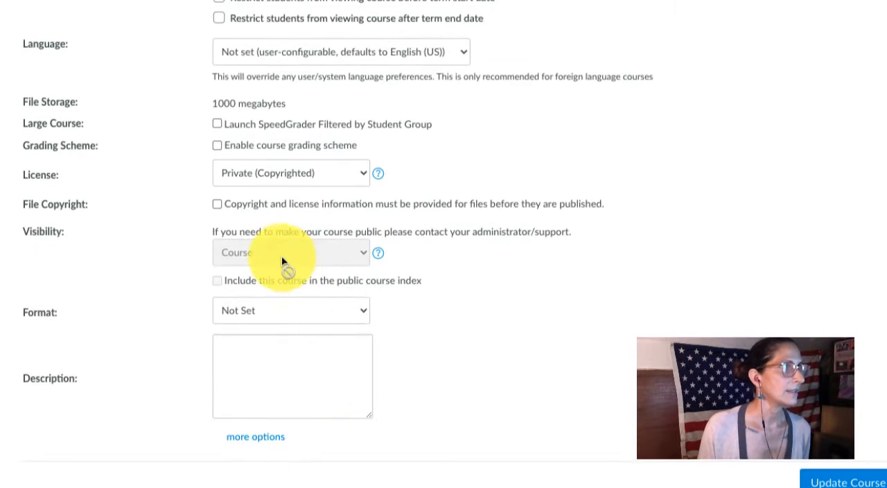
left_click(218, 147)
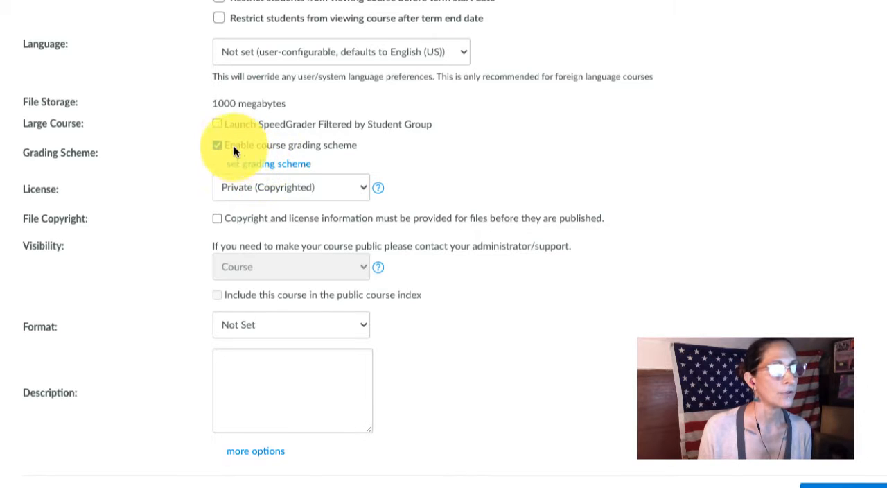
- In the course's default grading scheme, rename the top grade to A+ and set its lower limit to 95%
left_click(251, 166)
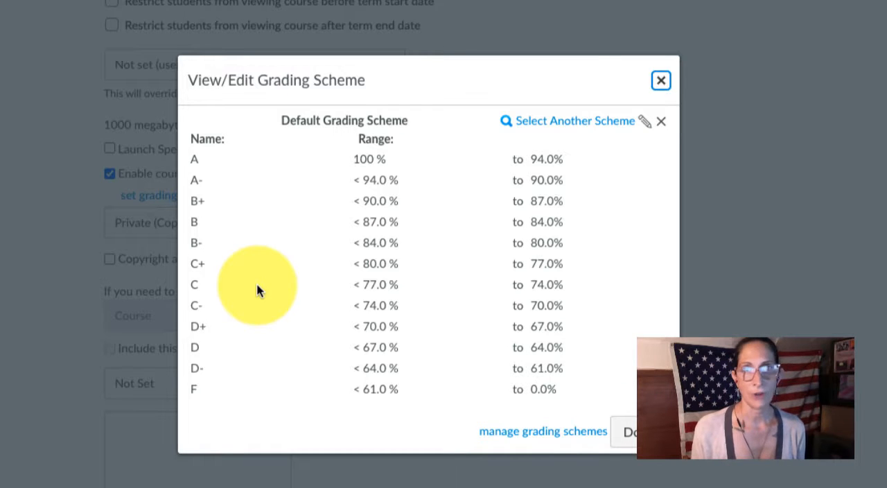
left_click(644, 121)
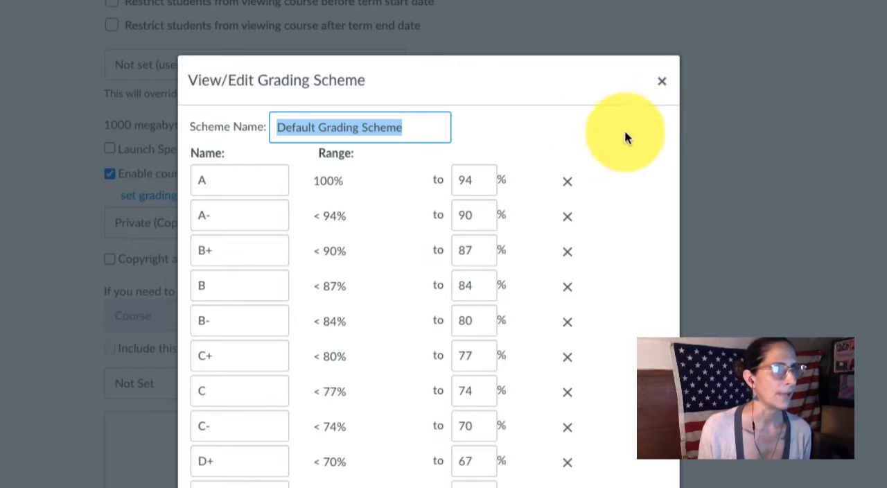
left_click(477, 183)
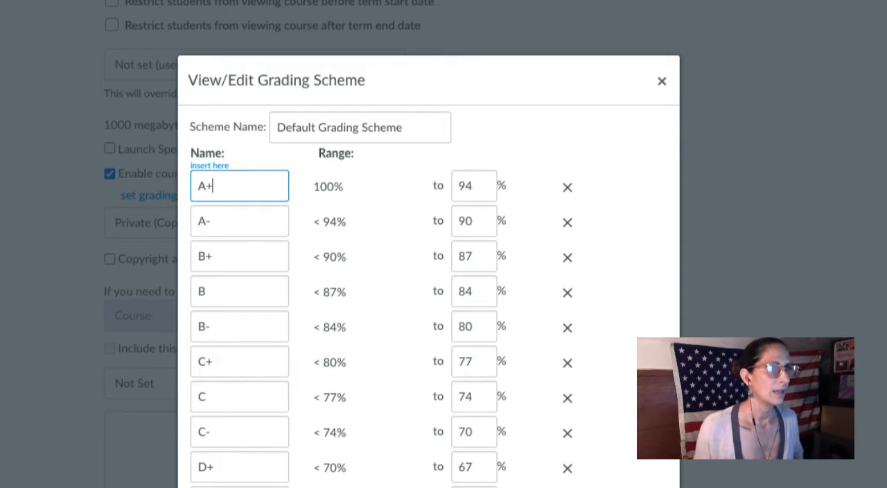
left_click(483, 185)
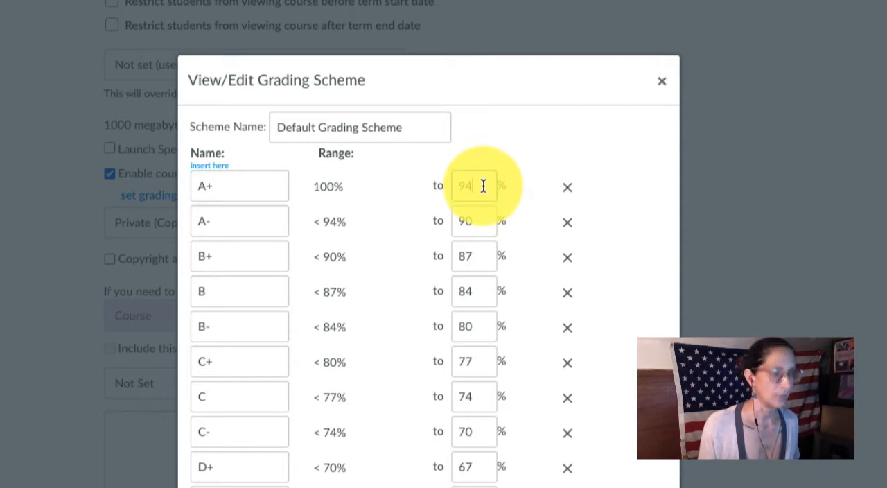
key("BackSpace")
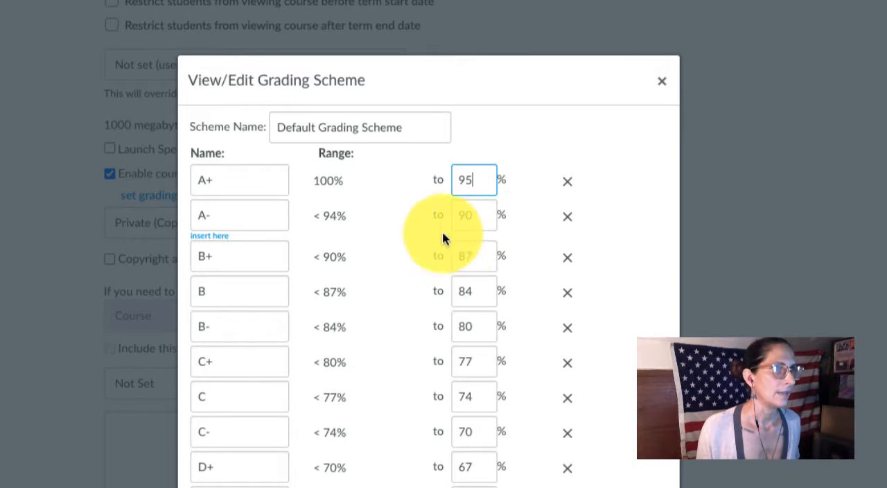
- Rename the A- grade to A and save the grading scheme
left_click(224, 220)
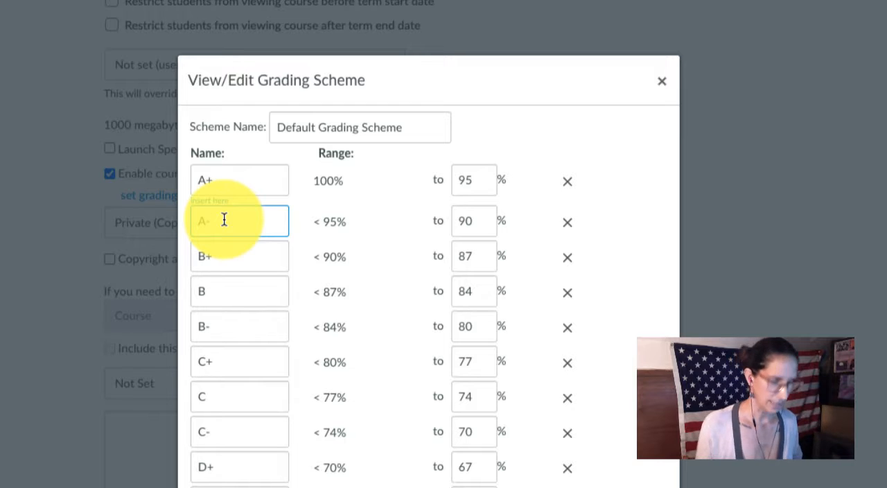
type("A")
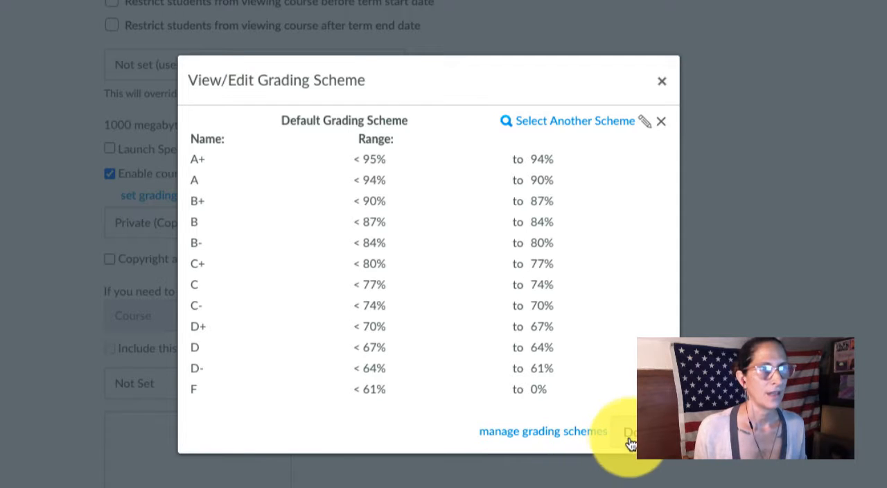
left_click(627, 438)
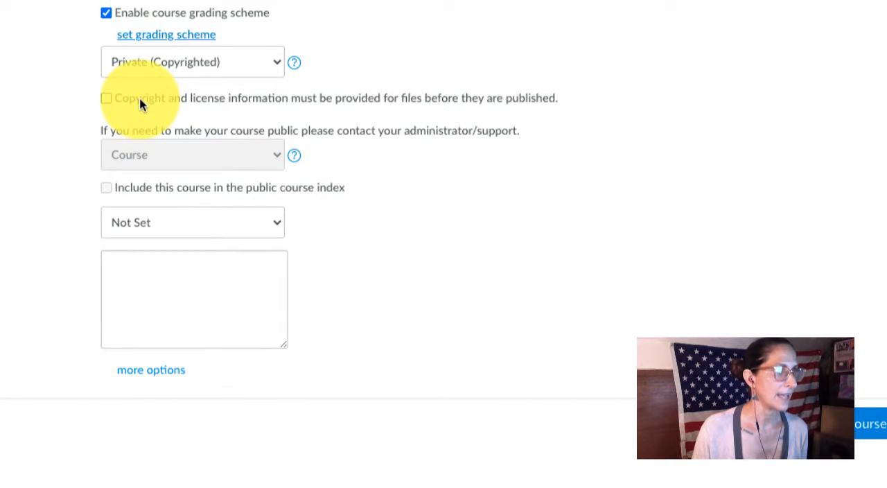
- Paste the course description about journalism concepts and the school's weekly YouTube news program, and save the course details
left_click(207, 290)
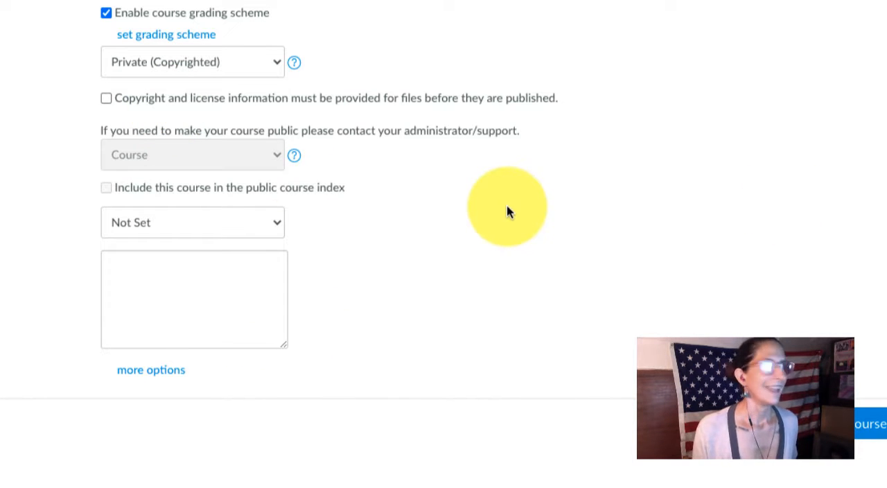
left_click(172, 281)
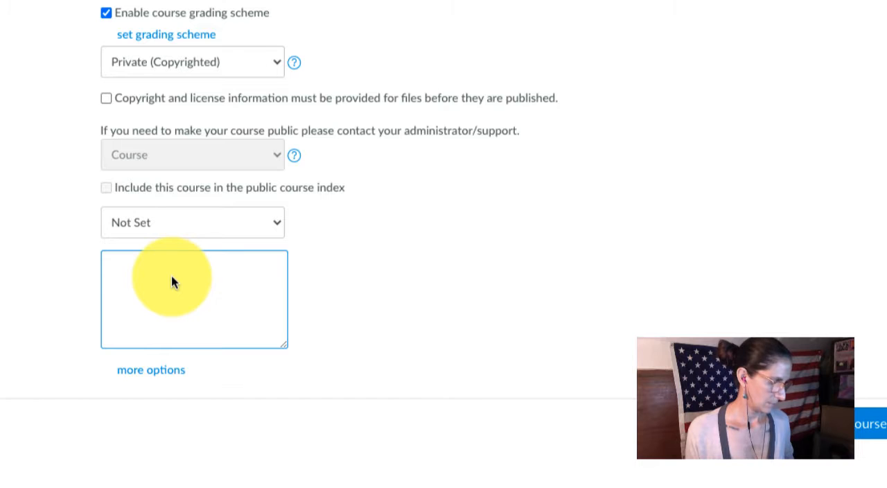
key("ctrl+v")
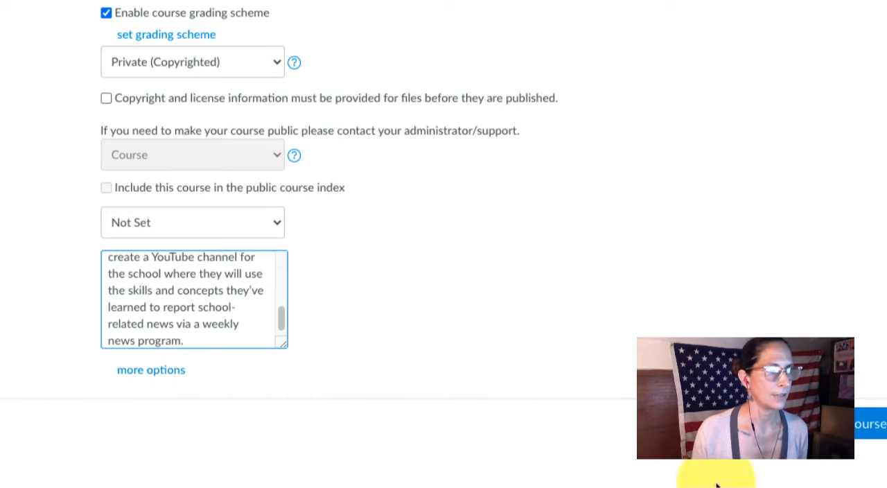
left_click(865, 438)
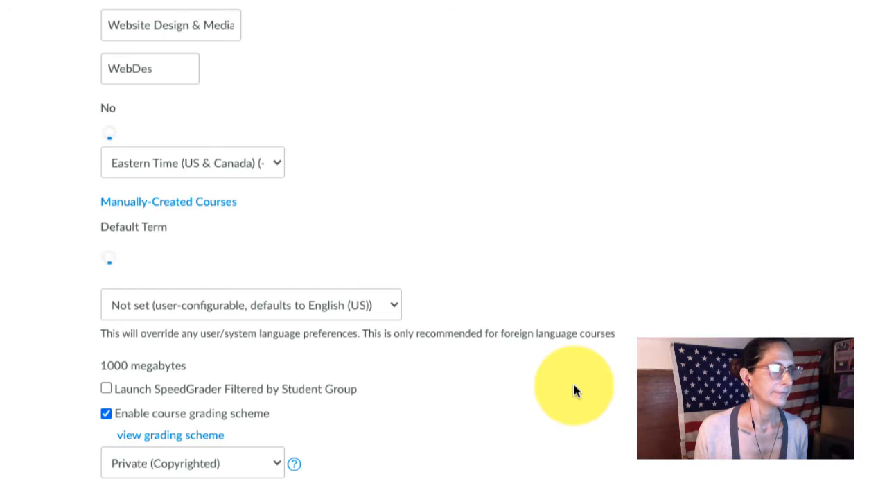
- In the additional course options, enable student self-enrollment with a "Join this Course" link and show 3 announcements on the homepage
scroll(574, 390, "down", 6)
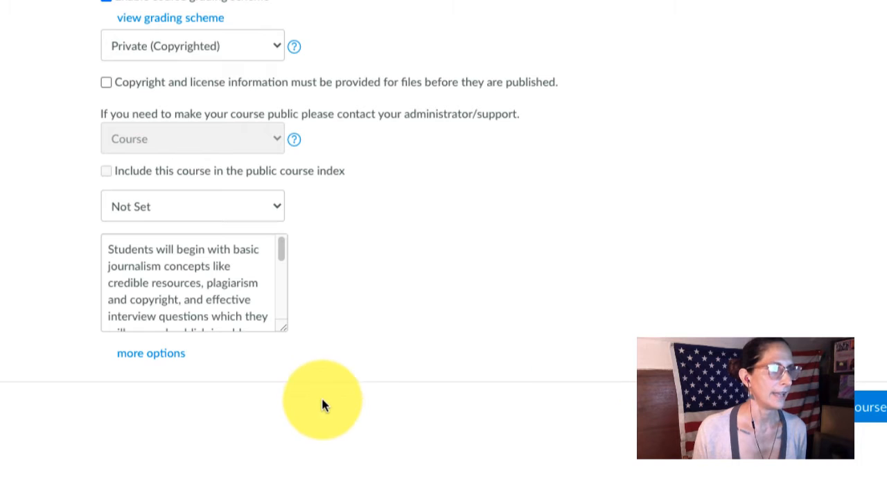
scroll(131, 353, "up", 3)
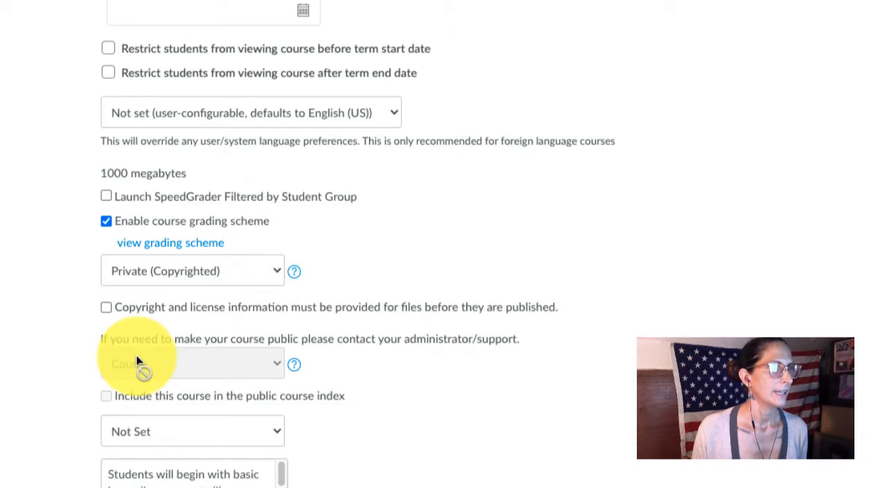
scroll(402, 400, "down", 3)
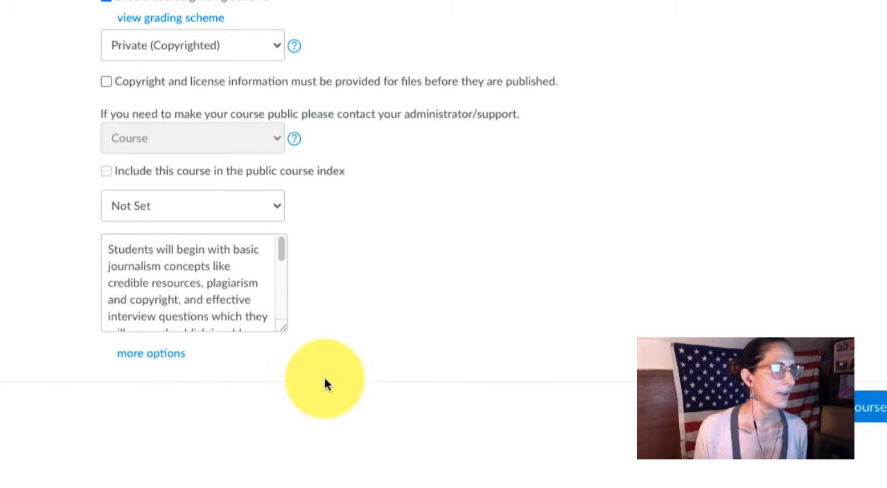
left_click(151, 354)
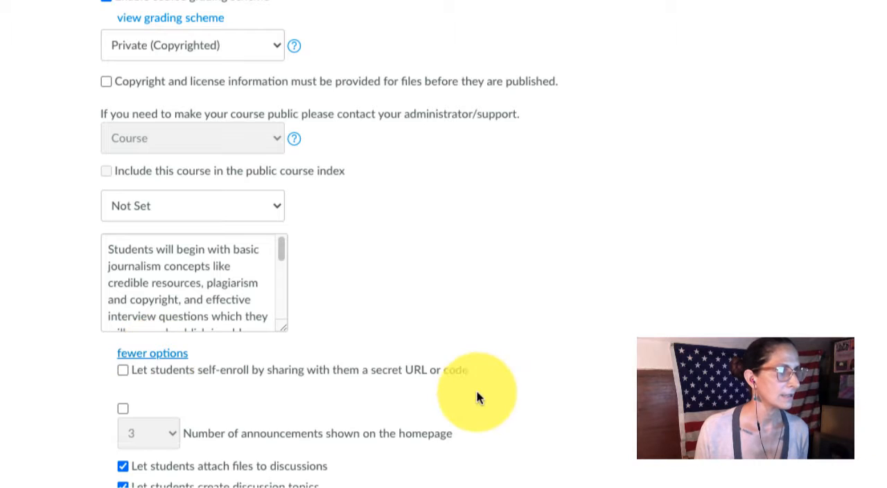
scroll(500, 395, "down", 3)
scroll(500, 402, "down", 2)
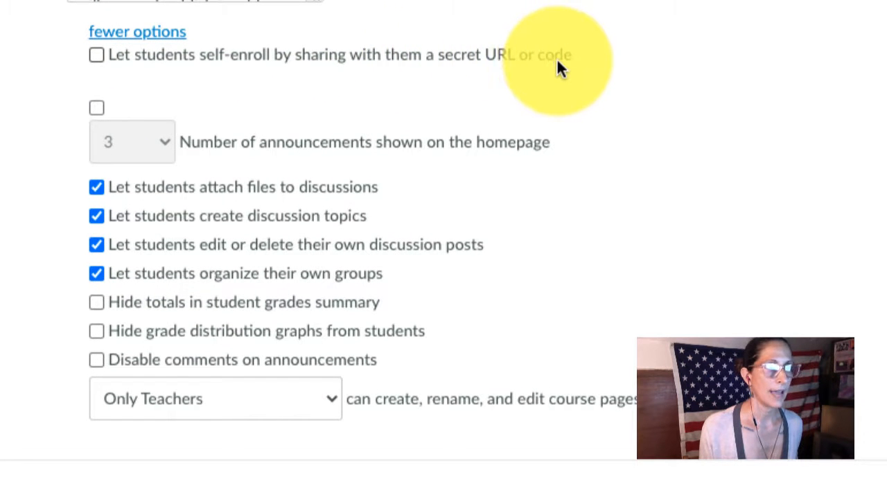
left_click(98, 57)
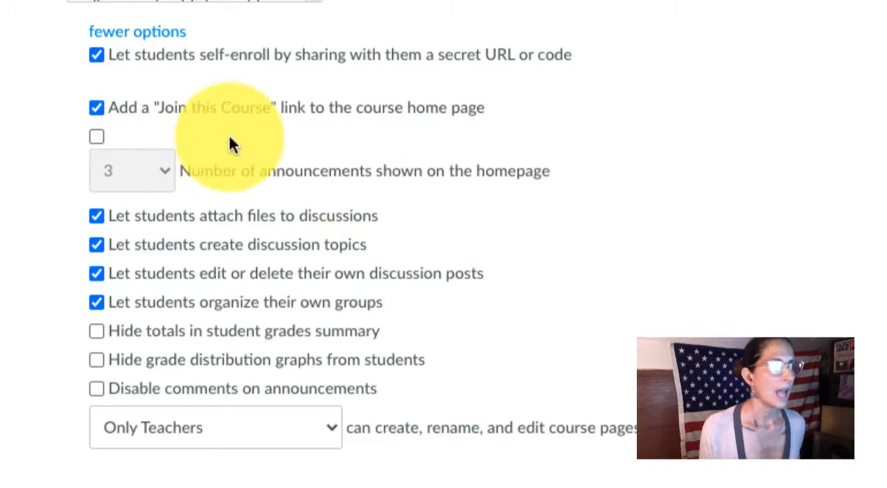
left_click(96, 137)
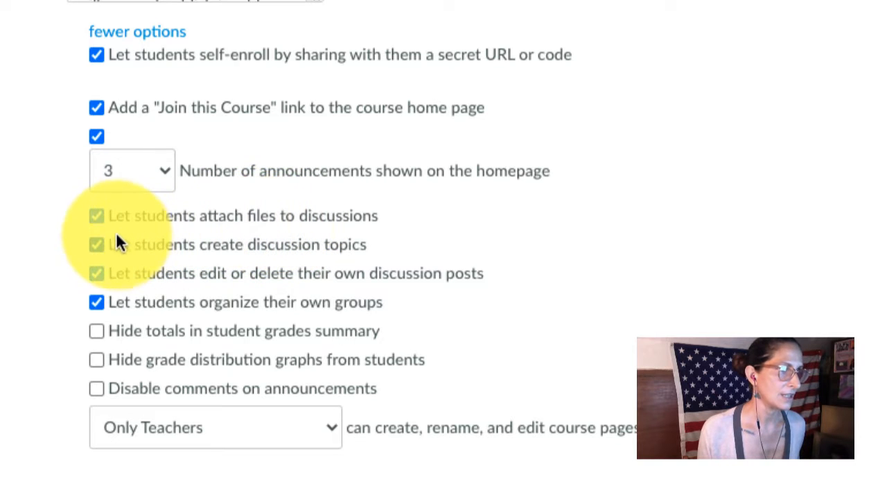
- Disallow students from attaching files to discussions, creating topics, editing or deleting their posts and organizing groups, and save the course details
left_click(97, 218)
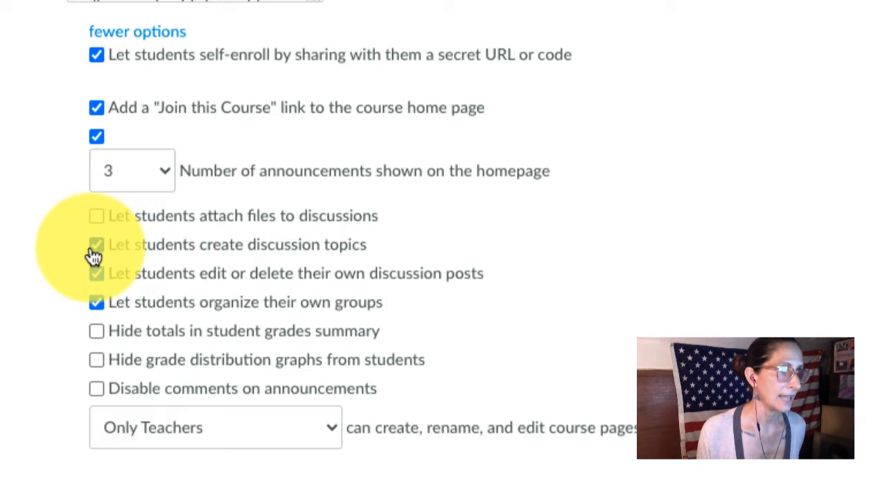
left_click(94, 251)
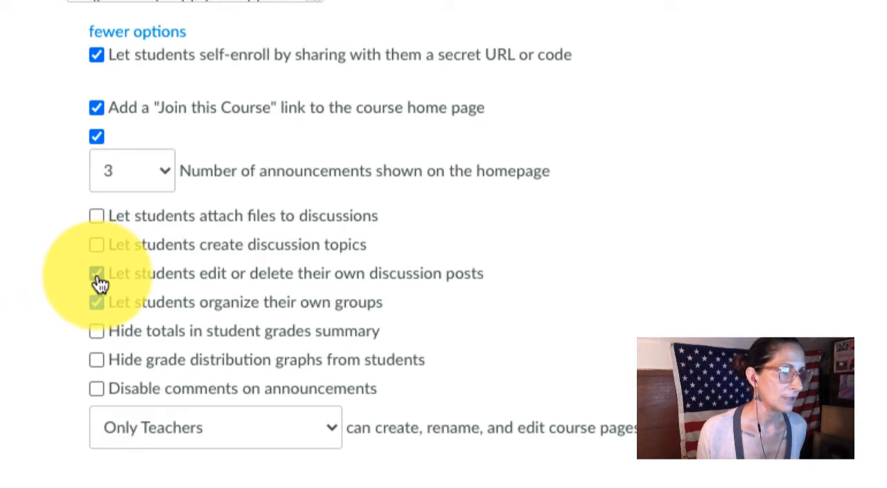
left_click(97, 275)
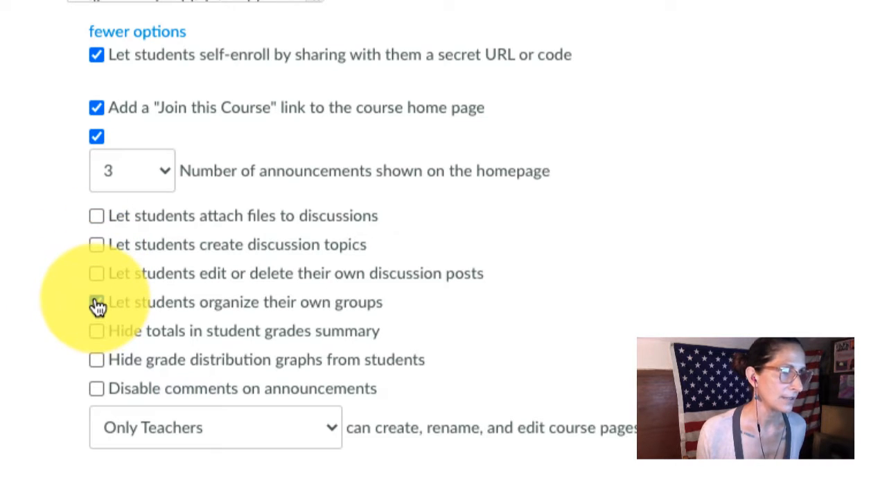
left_click(97, 305)
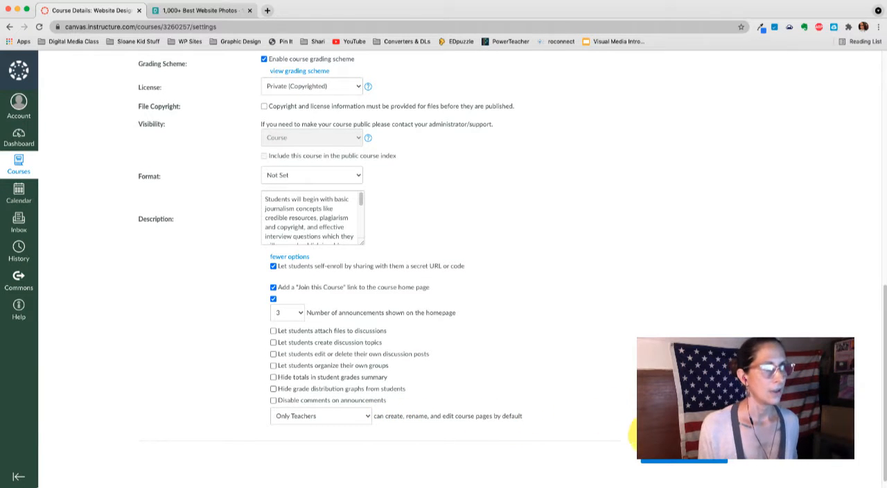
left_click(660, 460)
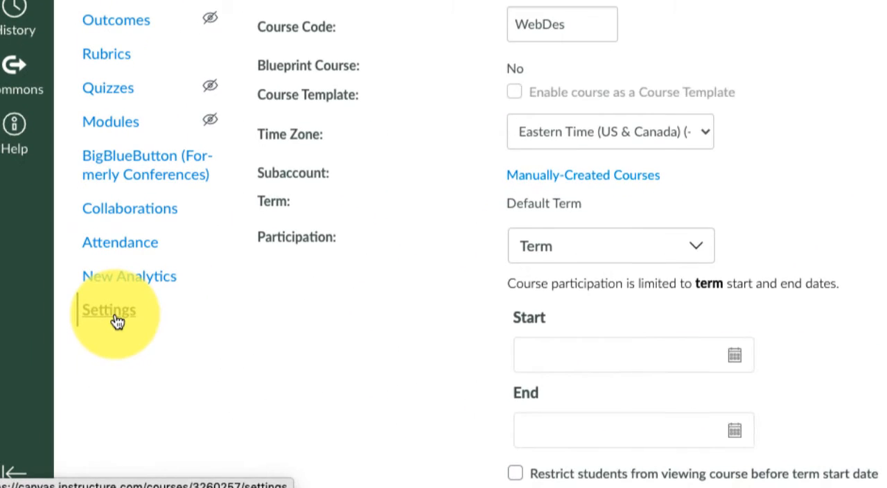
- Examine the self-enrollment URL and join code below the course description
scroll(399, 285, "down", 10)
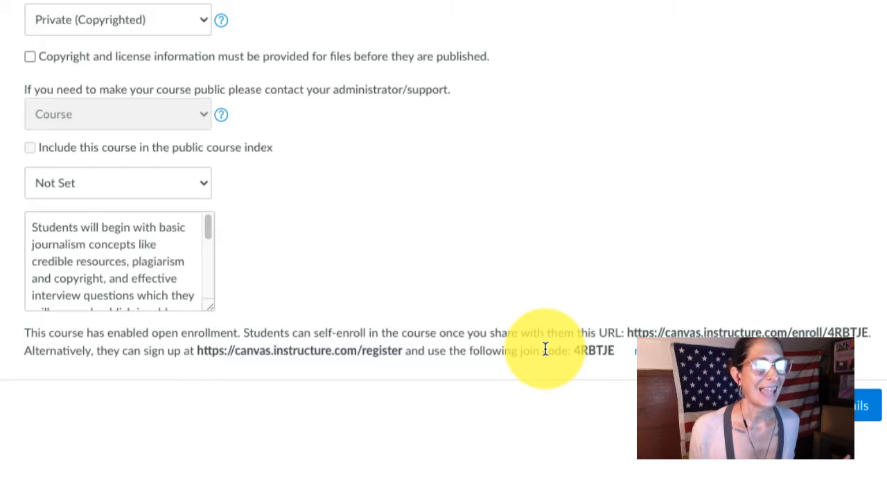
left_click_drag(628, 333, 871, 336)
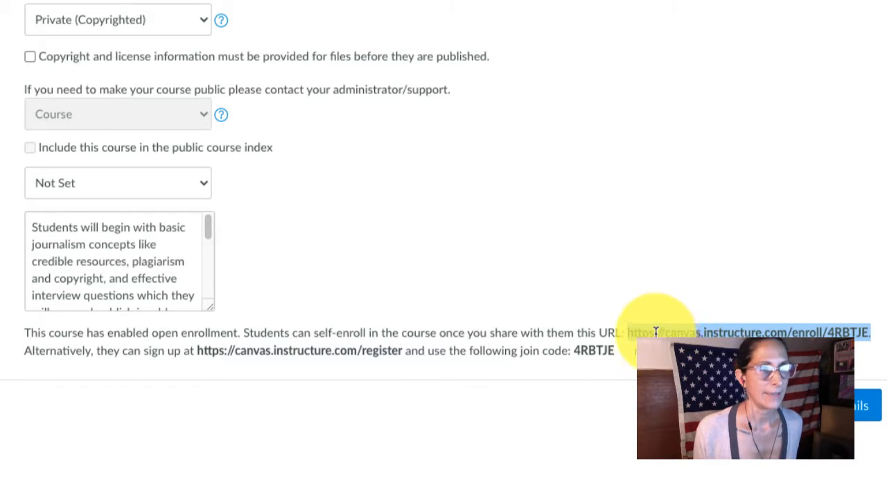
left_click(518, 352)
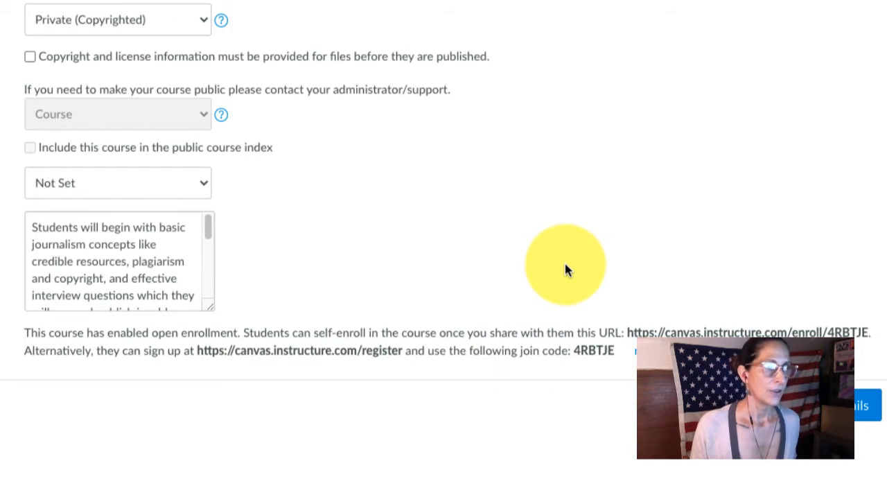
- Add a course section named "7-8"
scroll(565, 270, "up", 10)
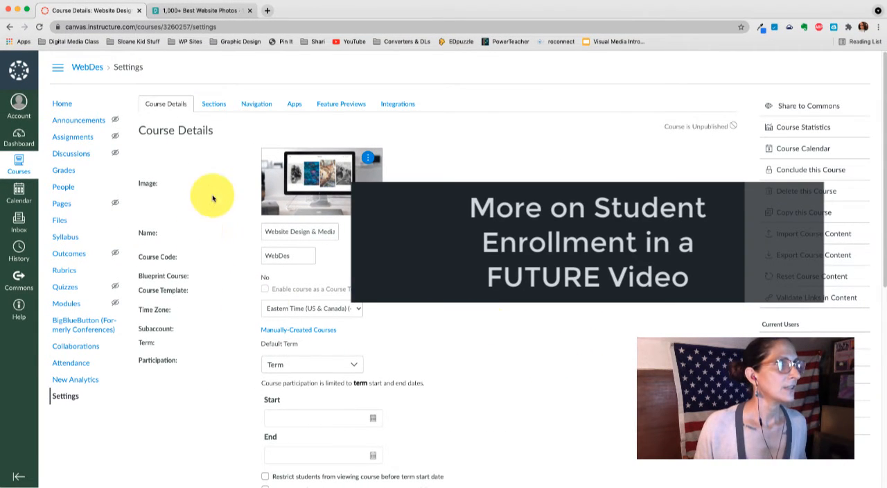
left_click(213, 103)
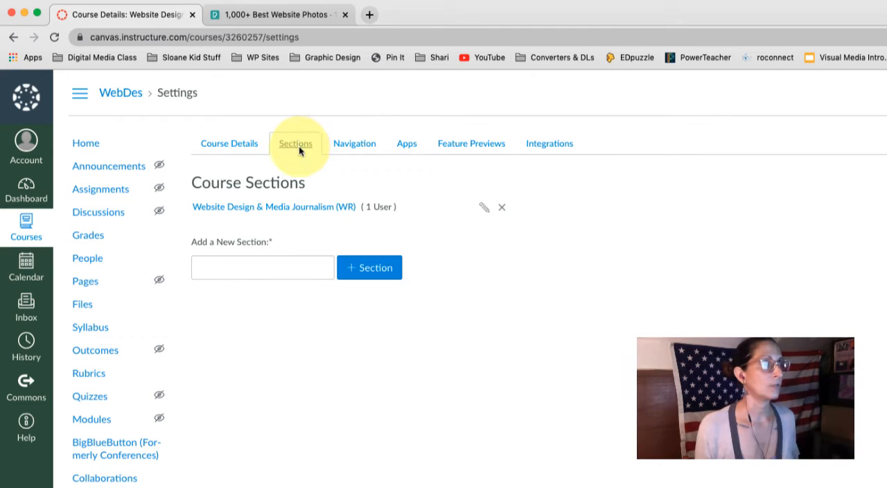
left_click(258, 272)
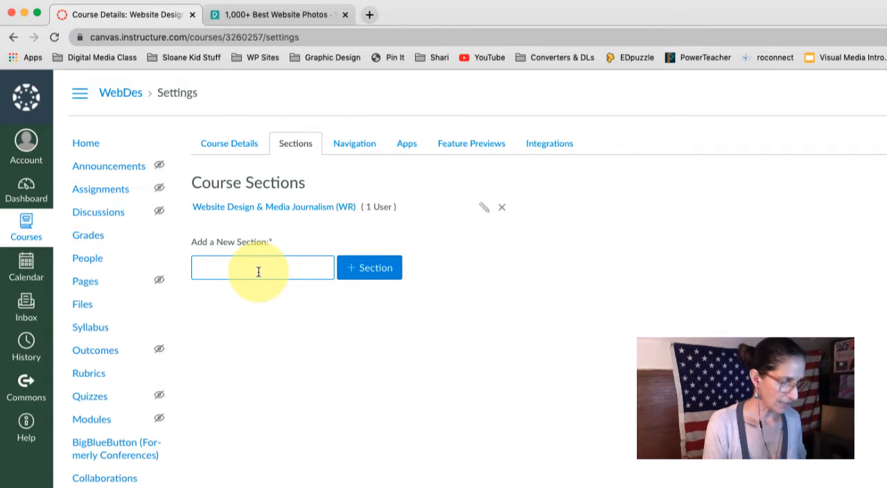
type("7-8")
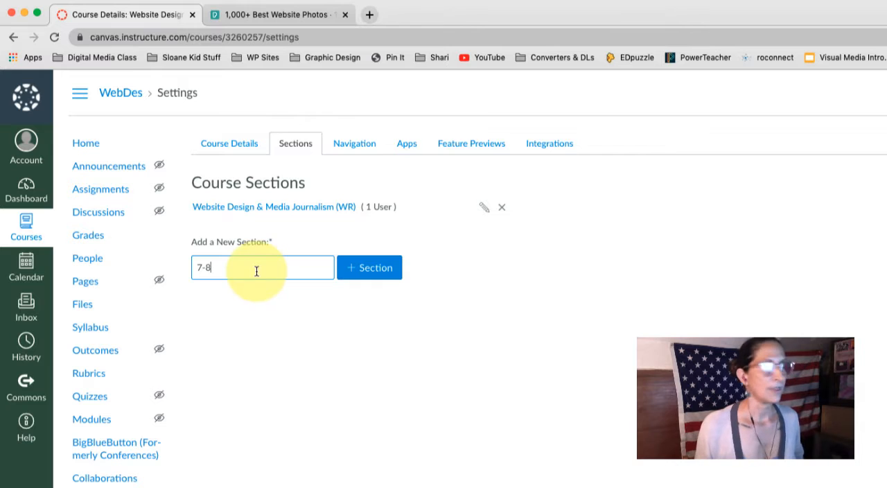
left_click(389, 275)
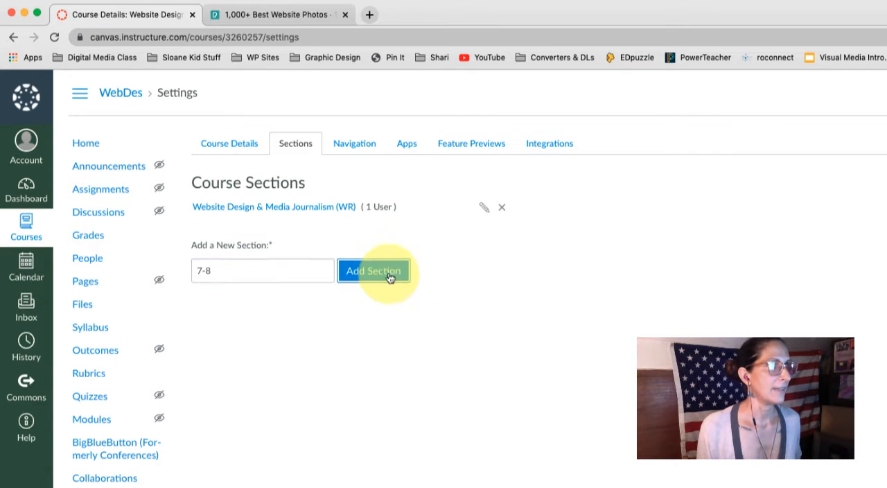
- Add a second course section named "9-12 grade"
triple_click(297, 288)
type("9-12")
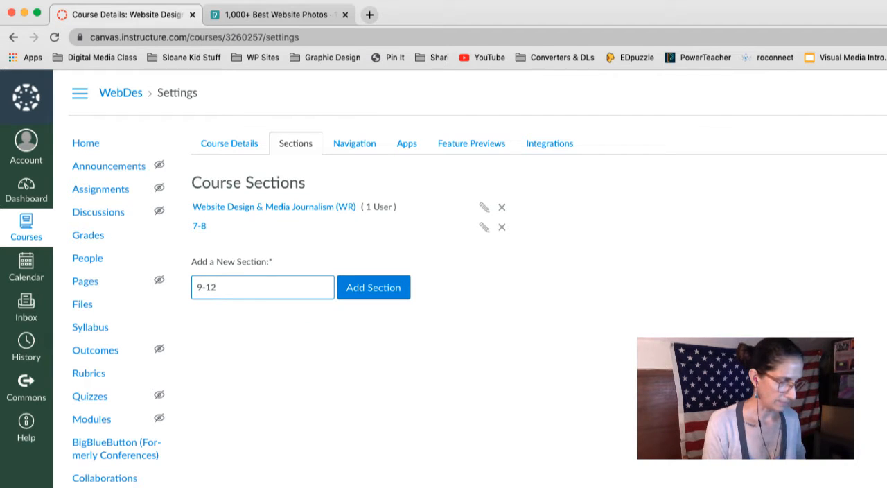
type(" g")
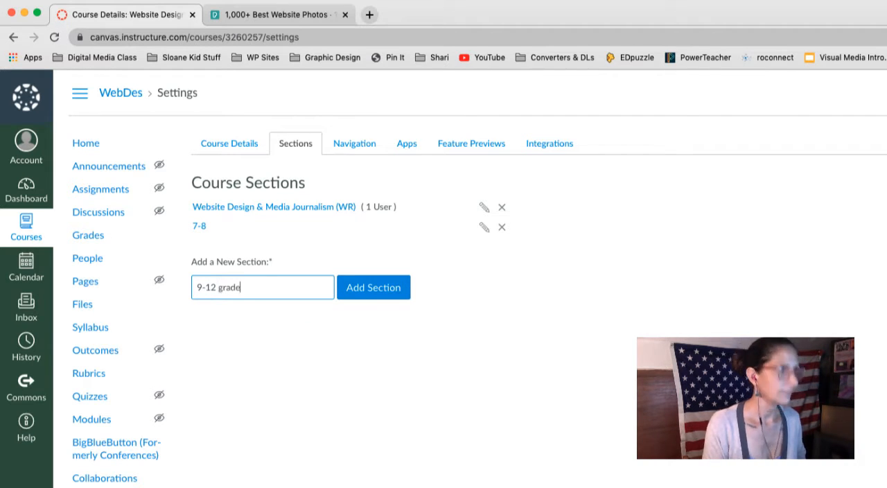
type("rade")
left_click(380, 289)
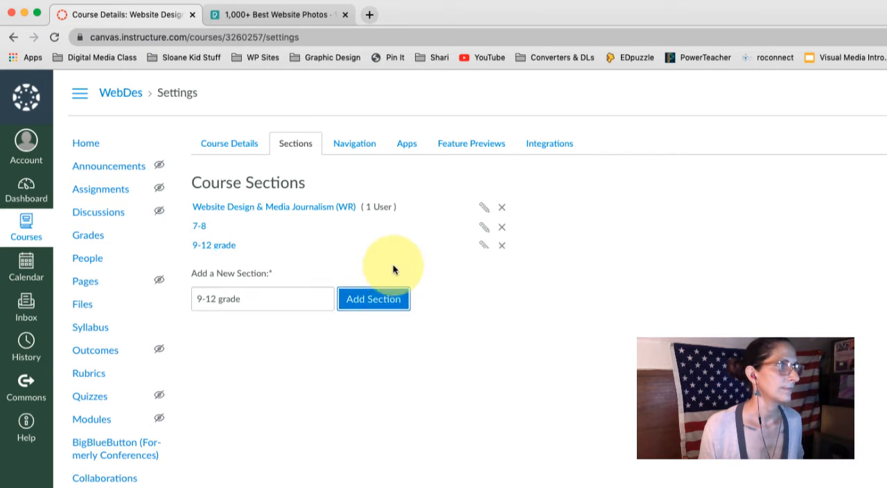
- Rename the "7-8" course section to "7-8 grade"
left_click(485, 230)
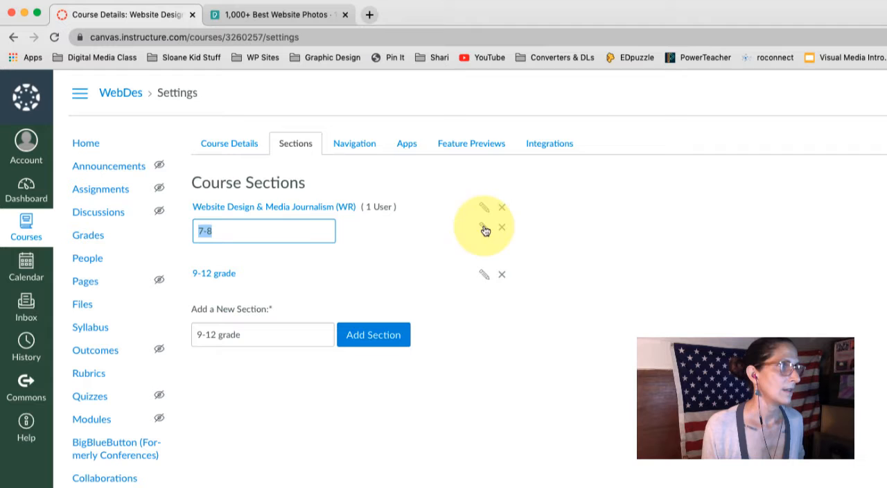
left_click(270, 229)
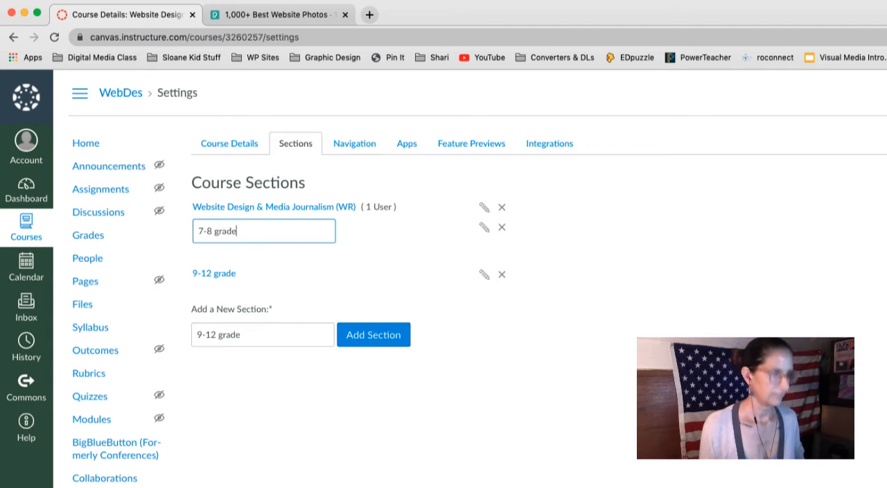
key("Return")
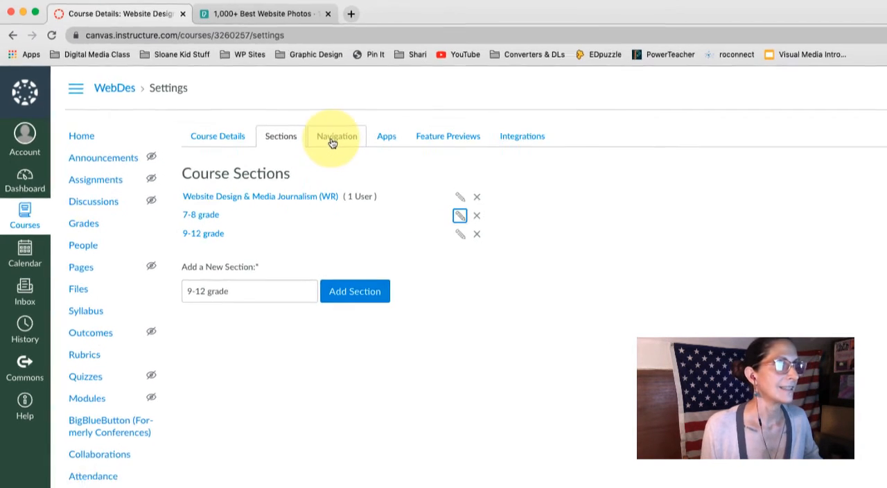
- Hide Discussions, Files, Outcomes, Quizzes, Rubrics and Syllabus from students in the course navigation
left_click(333, 141)
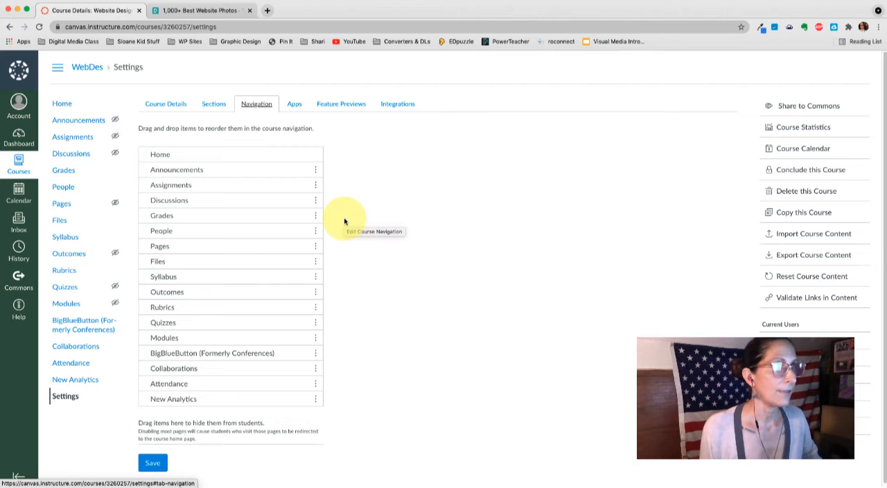
scroll(344, 222, "down", 1)
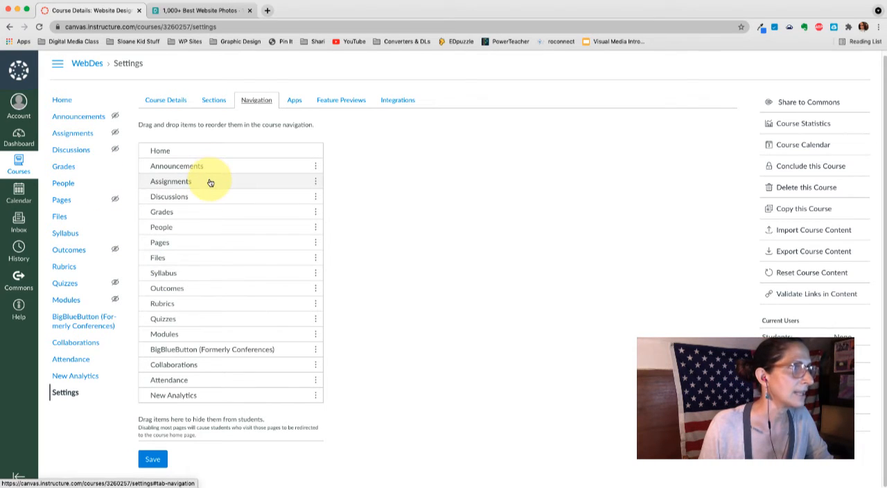
left_click_drag(208, 200, 190, 445)
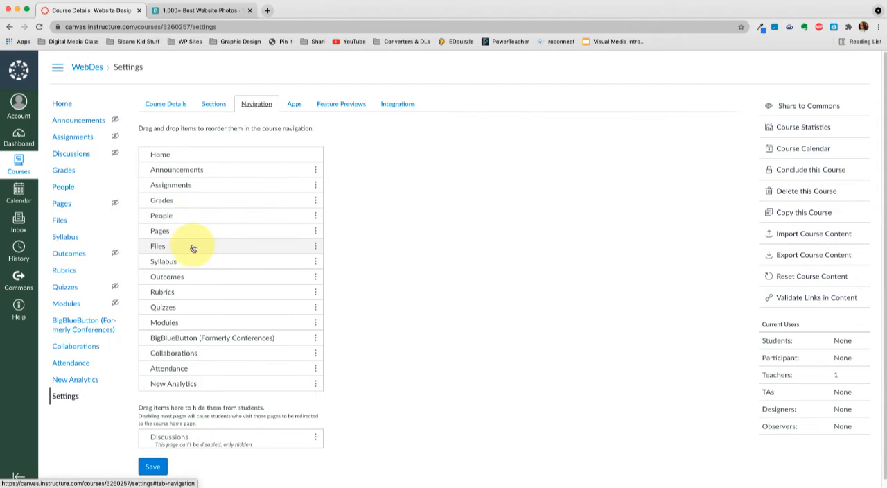
left_click_drag(192, 242, 198, 367)
left_click_drag(199, 266, 198, 395)
left_click_drag(188, 252, 192, 374)
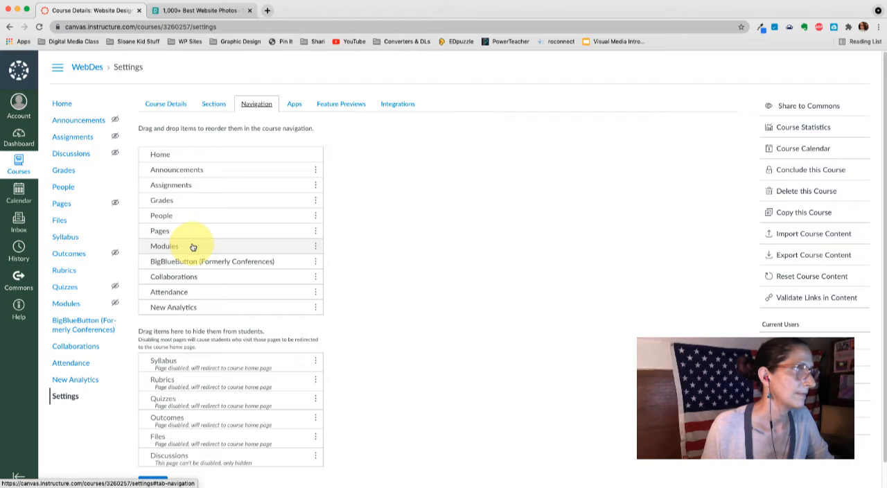
- Move Modules directly below Home in the course navigation and hide BigBlueButton, Attendance, New Analytics and Collaborations from students
left_click_drag(192, 248, 188, 172)
left_click_drag(192, 264, 196, 345)
left_click_drag(199, 277, 209, 334)
left_click_drag(201, 277, 197, 309)
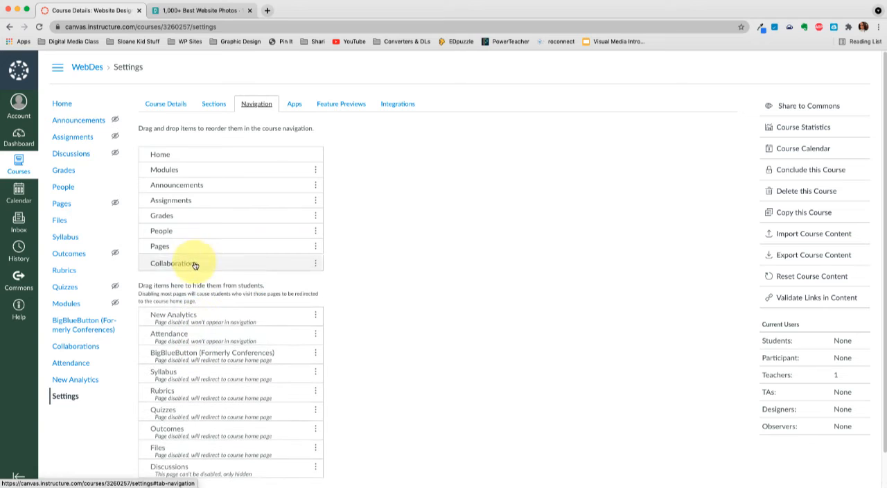
left_click_drag(192, 257, 198, 322)
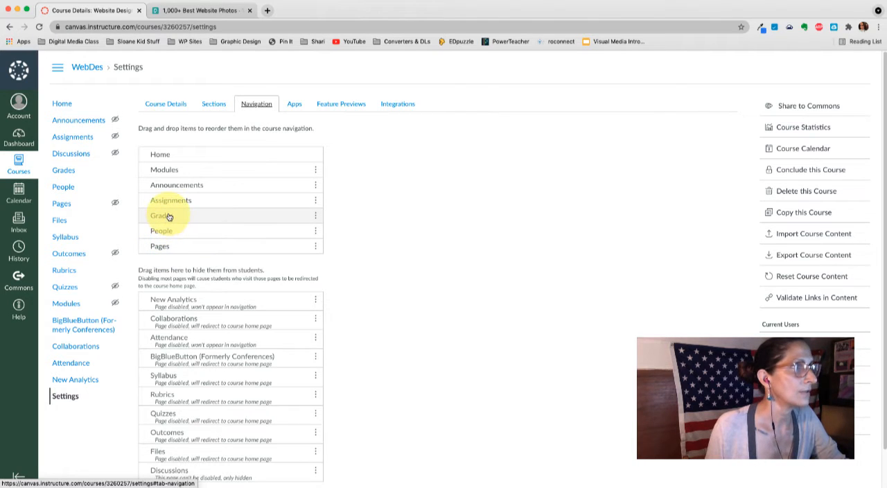
- Move Grades directly below Modules in the course navigation and save the navigation settings
left_click_drag(168, 216, 164, 199)
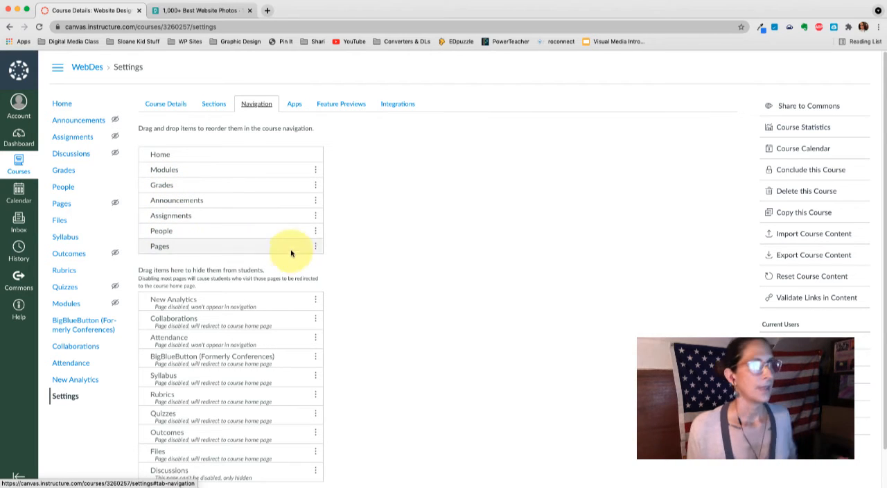
scroll(448, 272, "down", 2)
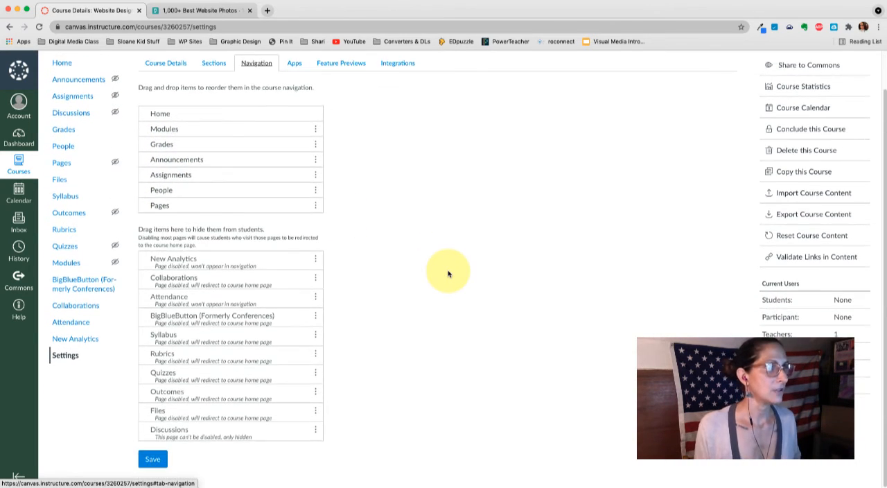
left_click(153, 460)
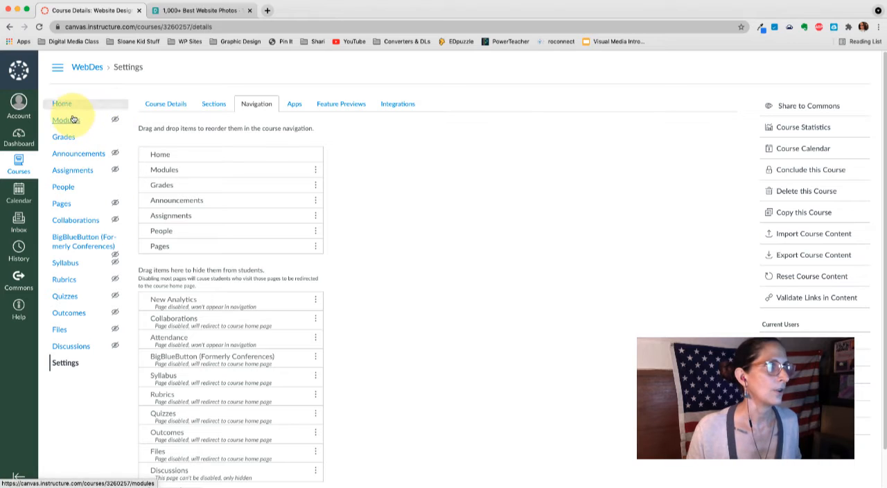
- Review the course's external apps, feature previews and integrations, and return to the course details
left_click(296, 106)
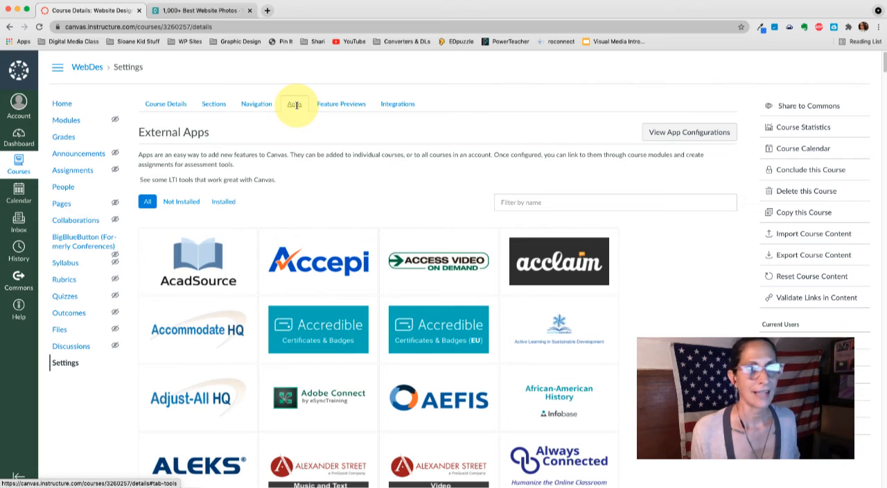
left_click(343, 105)
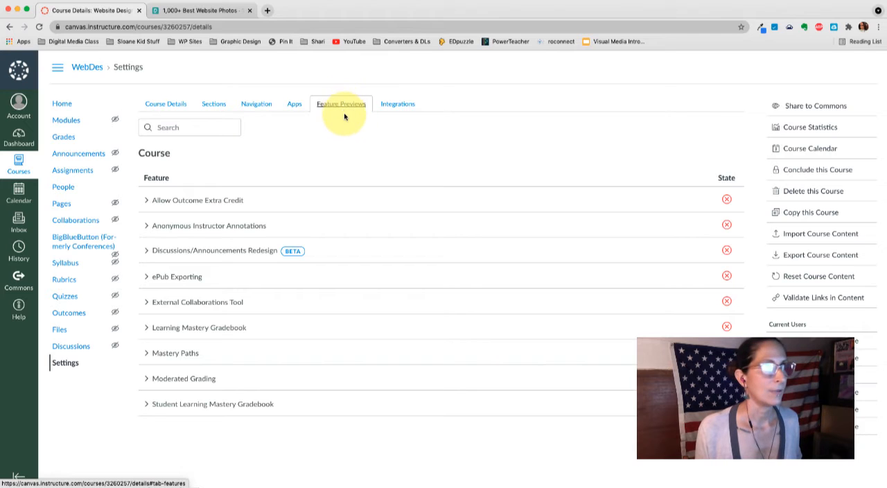
left_click(395, 106)
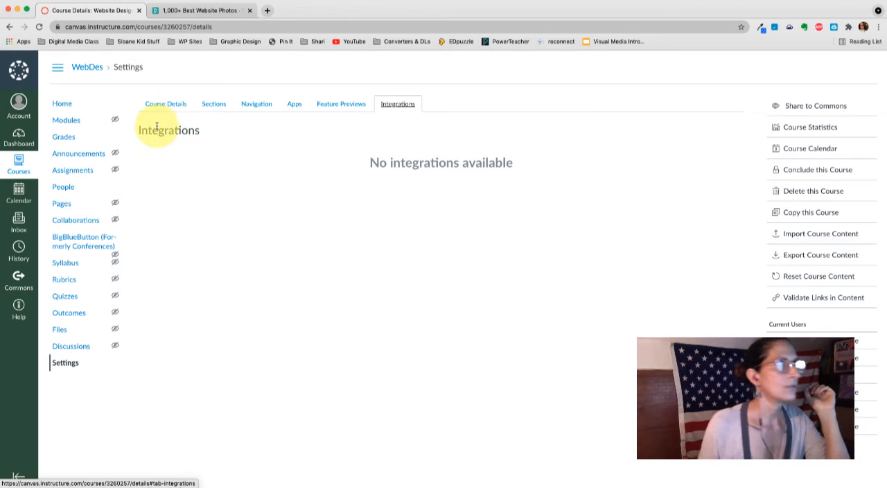
left_click(148, 107)
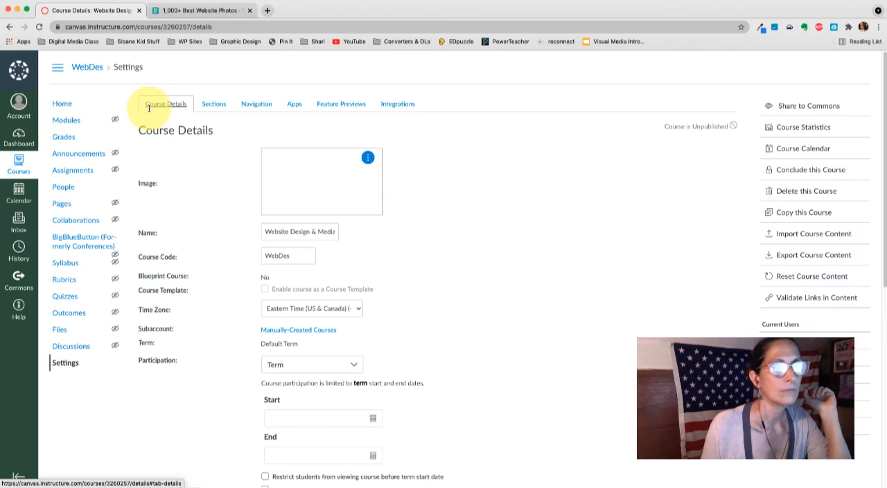
- Preview the course home page as a student, and review the choices for what the home page displays without changing them
left_click(62, 104)
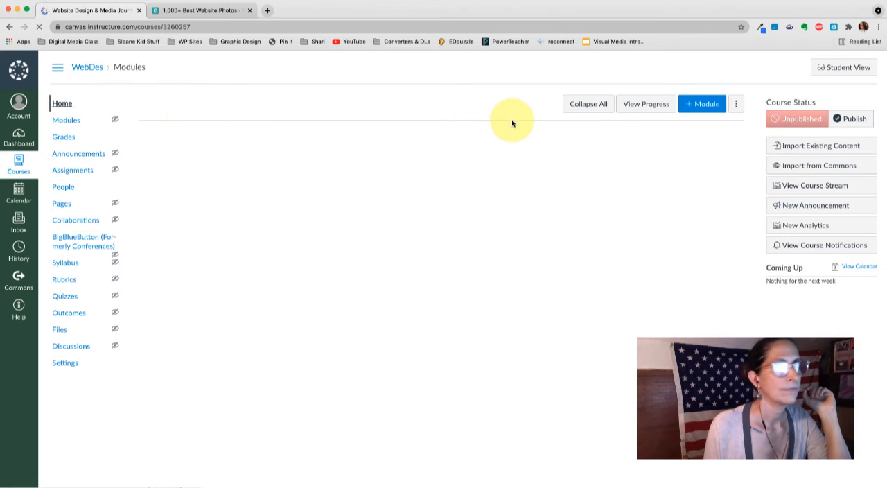
left_click(842, 69)
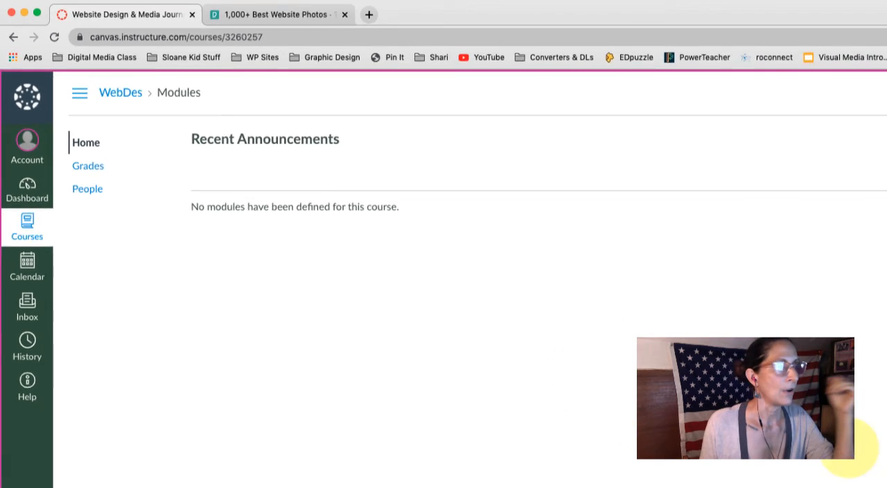
left_click(839, 476)
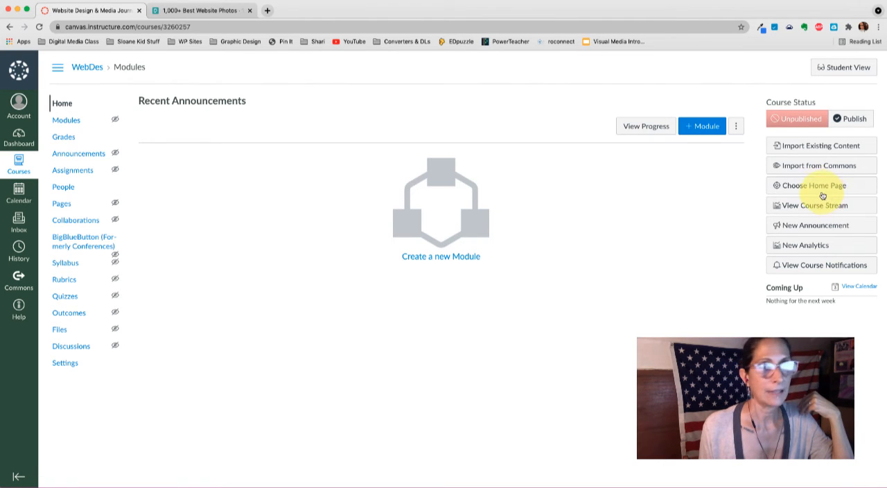
left_click(820, 189)
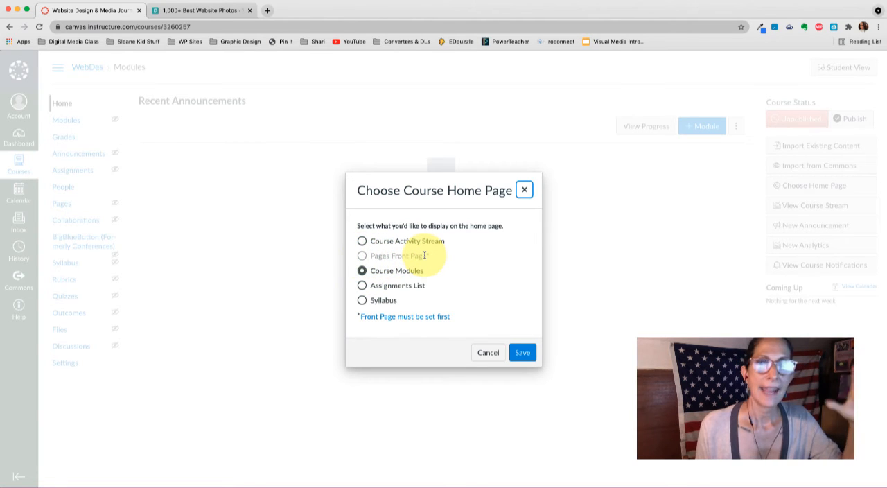
left_click(488, 354)
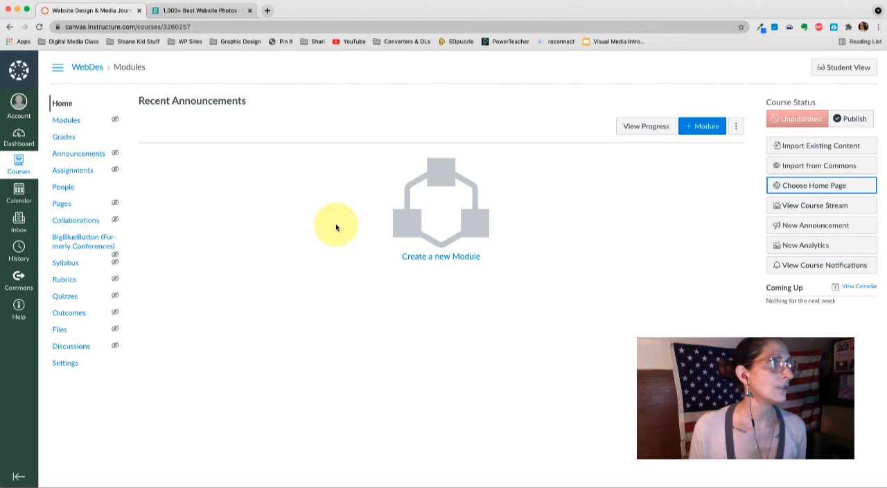
- Open the course assignments and examine the option to weight the final grade by assignment groups, without saving it
left_click(78, 171)
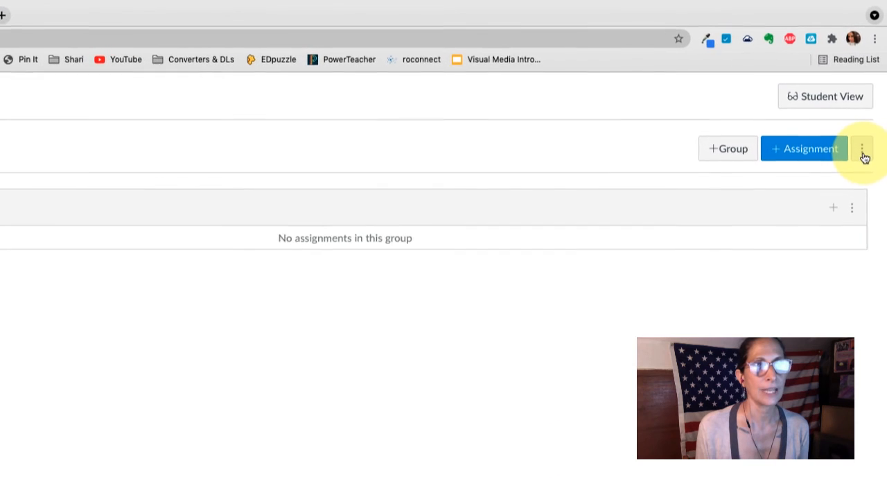
left_click(863, 154)
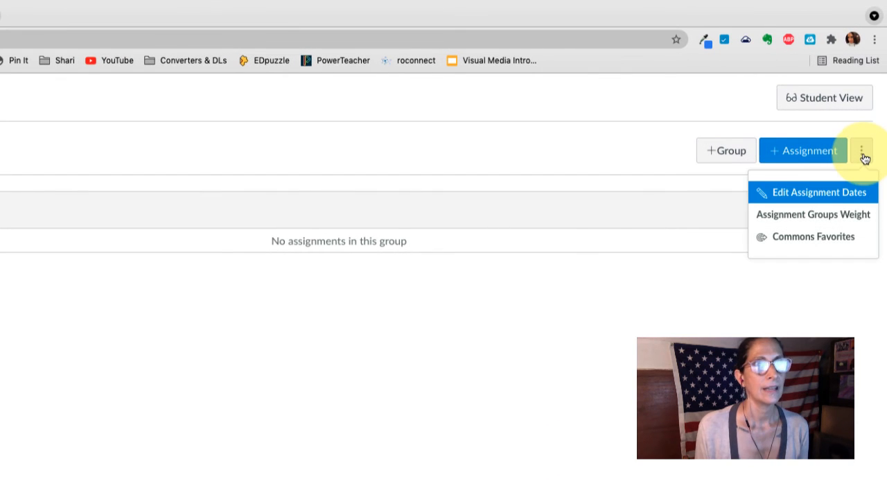
left_click(793, 220)
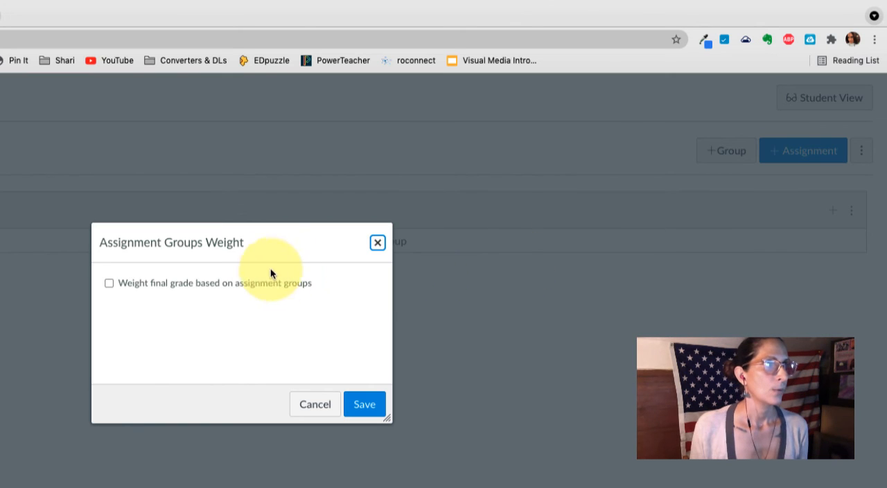
left_click(110, 285)
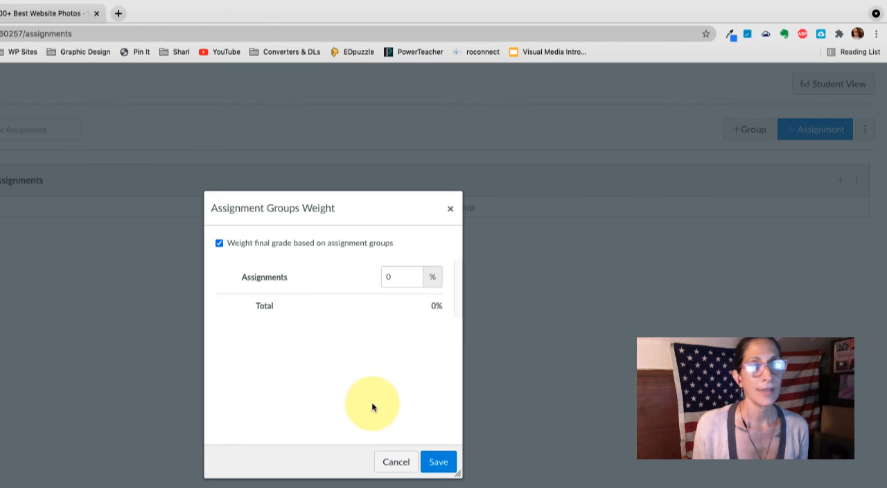
left_click(397, 462)
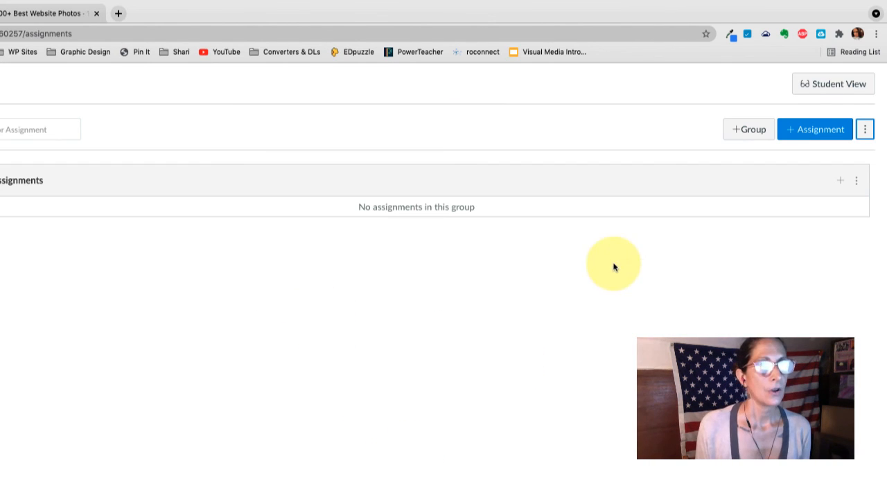
- Add an assignment group named "Quizzes"
left_click(743, 133)
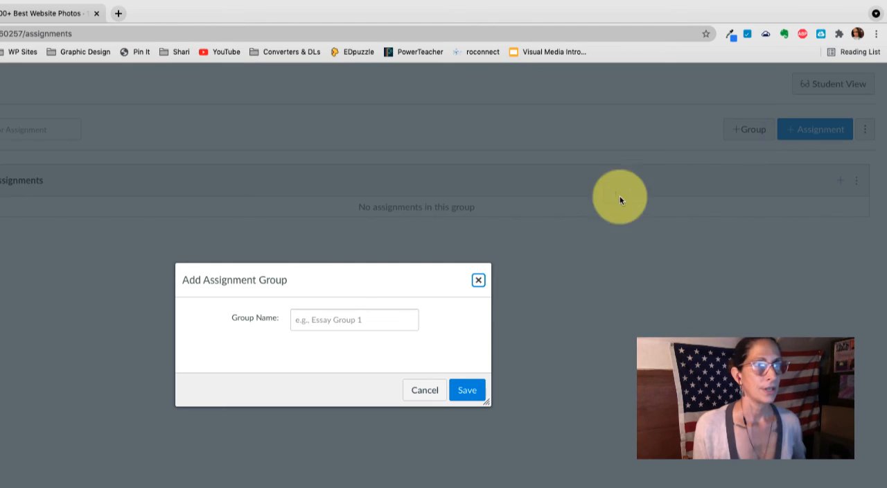
left_click(340, 321)
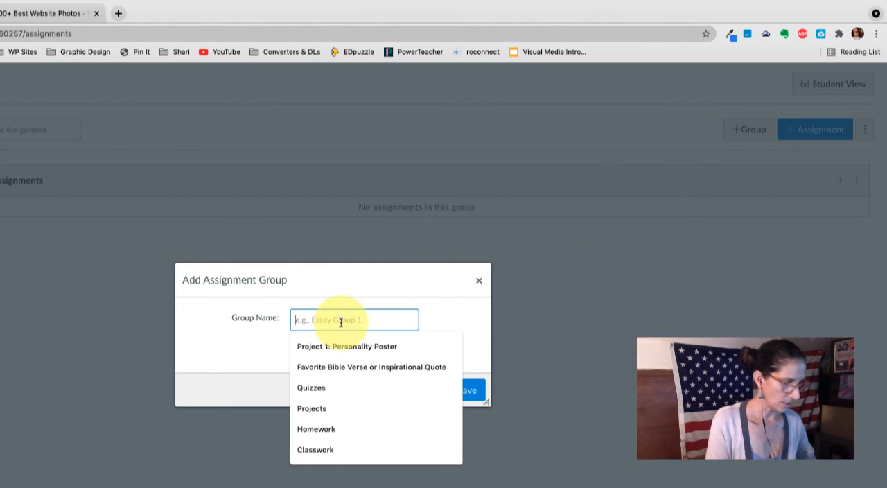
type("Quizzes")
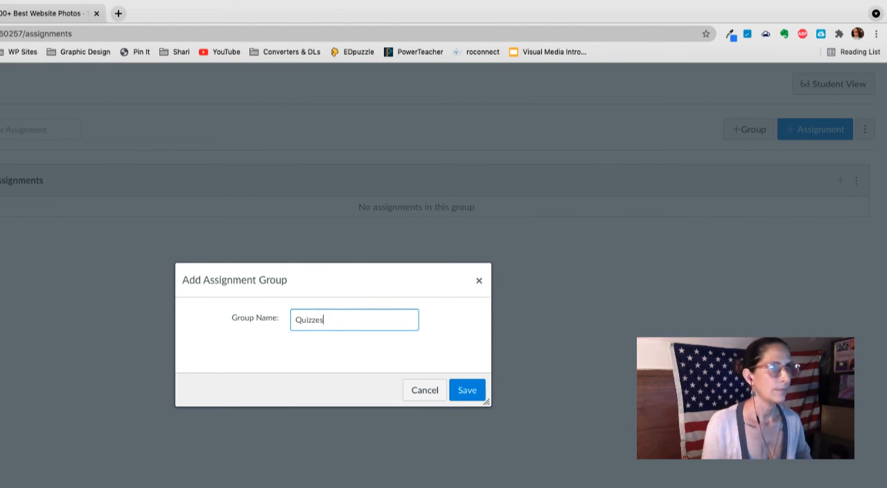
left_click(465, 392)
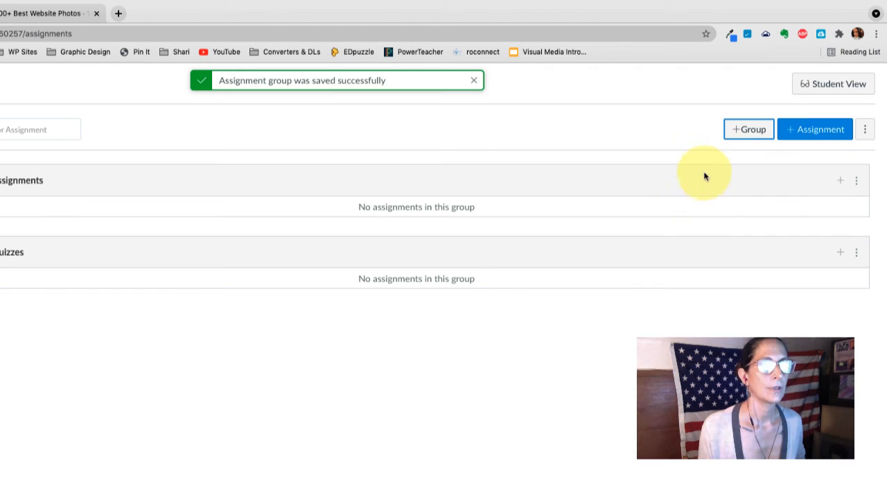
- Add an assignment group named "Projects"
left_click(736, 135)
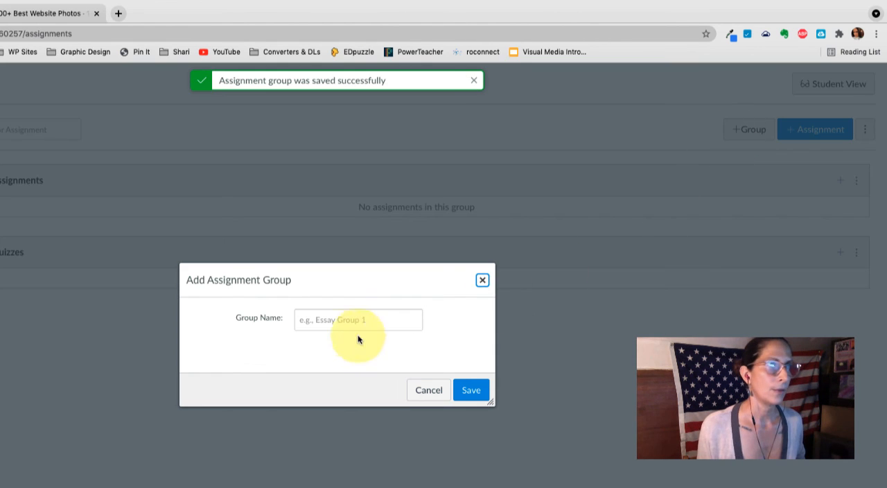
left_click(343, 323)
type("Projects")
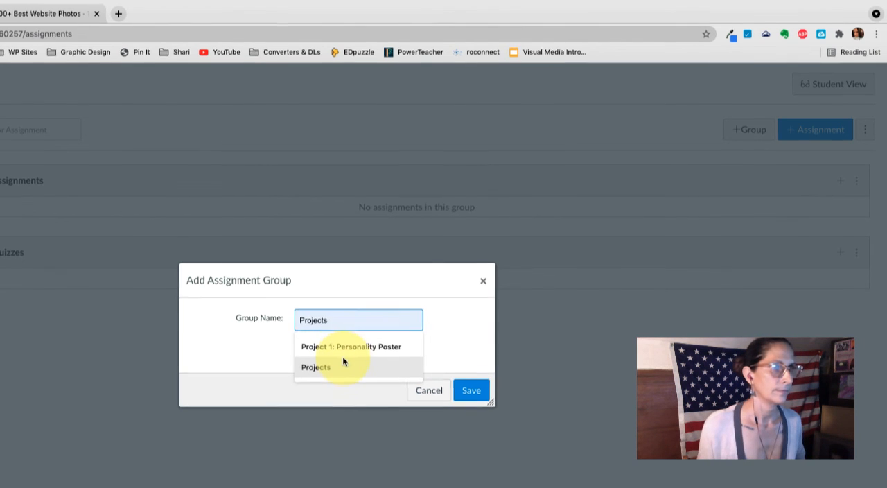
left_click(342, 364)
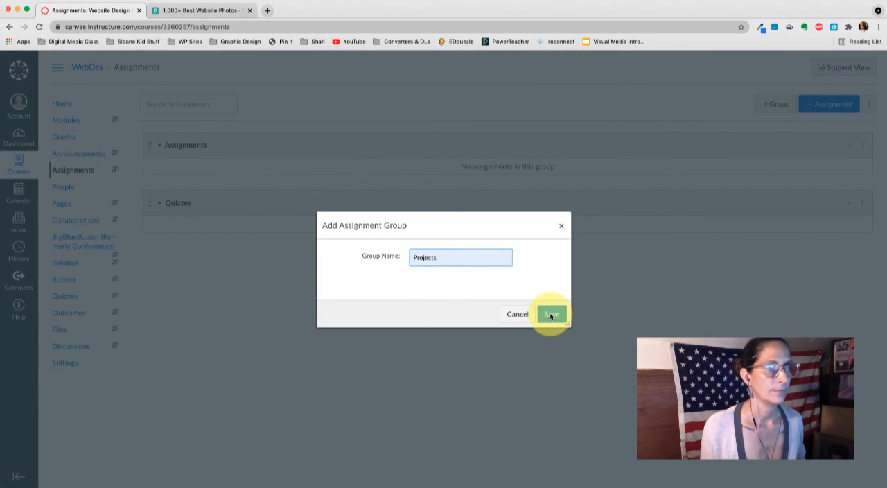
left_click(551, 316)
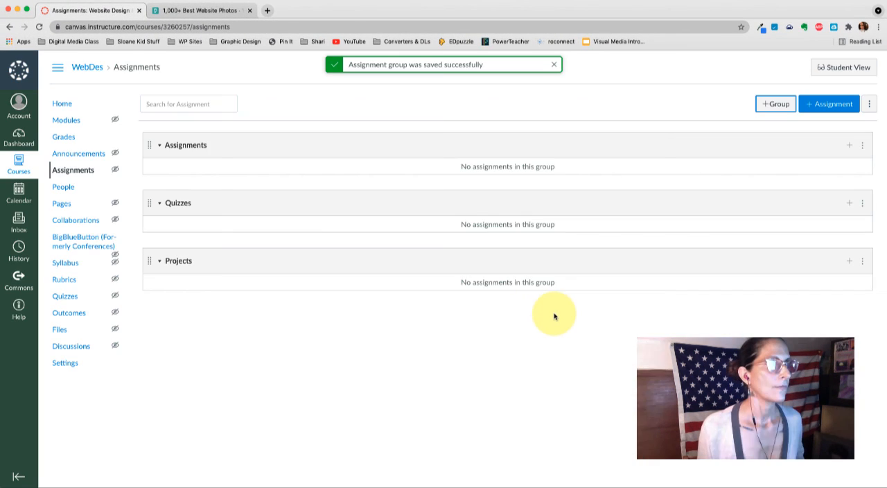
- Add an assignment group named "Homework"
left_click(768, 105)
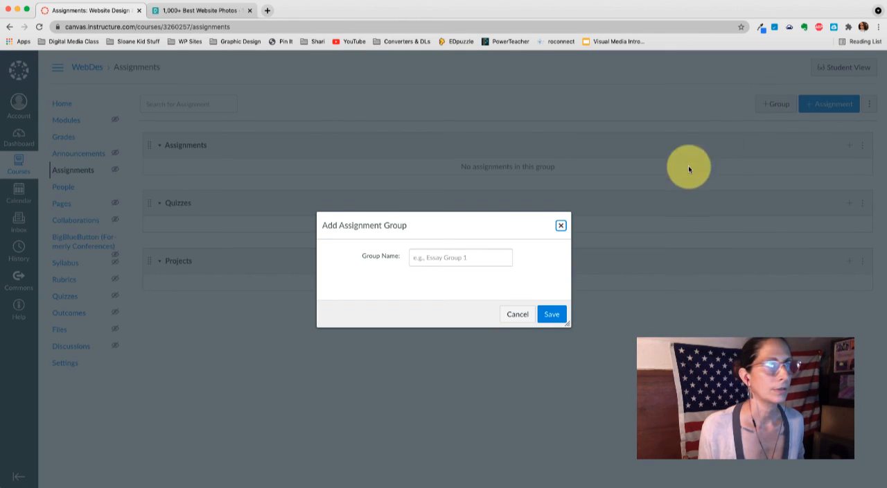
left_click(481, 259)
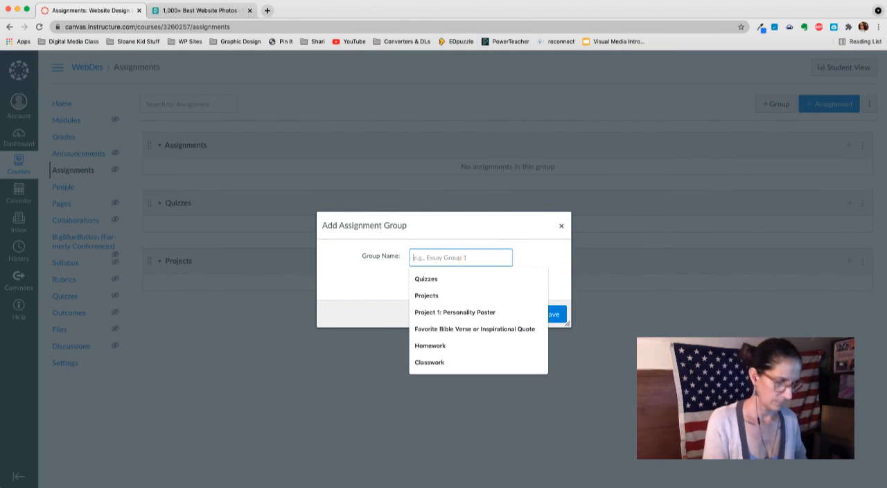
type("Homework")
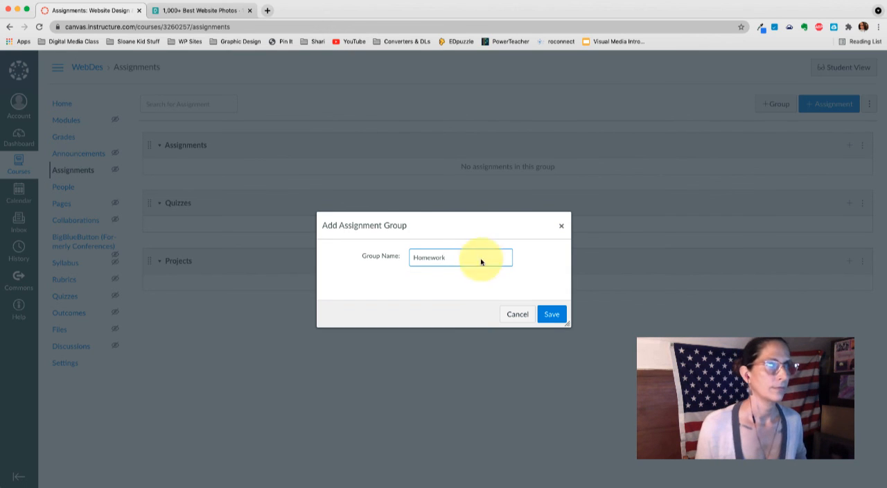
left_click(551, 314)
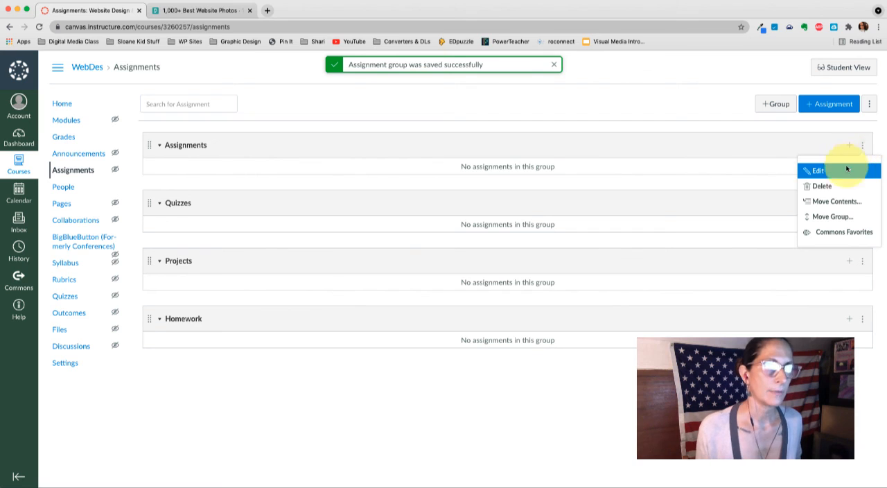
- Delete the default "Assignments" group from the course's assignment groups
left_click(823, 186)
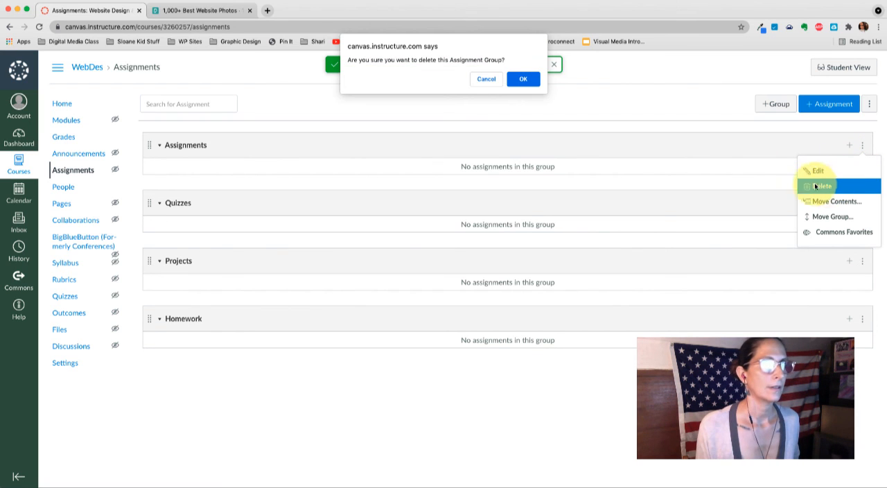
left_click(531, 84)
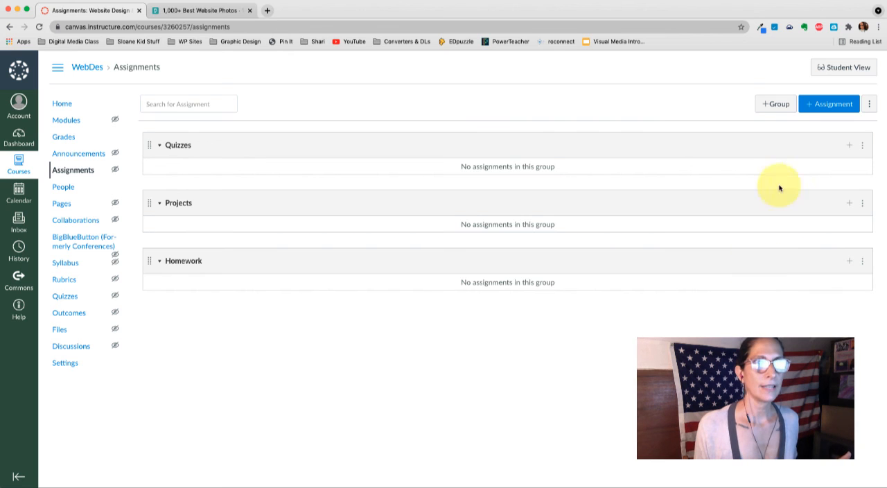
- Weight the final grade by assignment groups, with Homework at 10%, Projects at 50% and Quizzes at 40%, and save
left_click(869, 104)
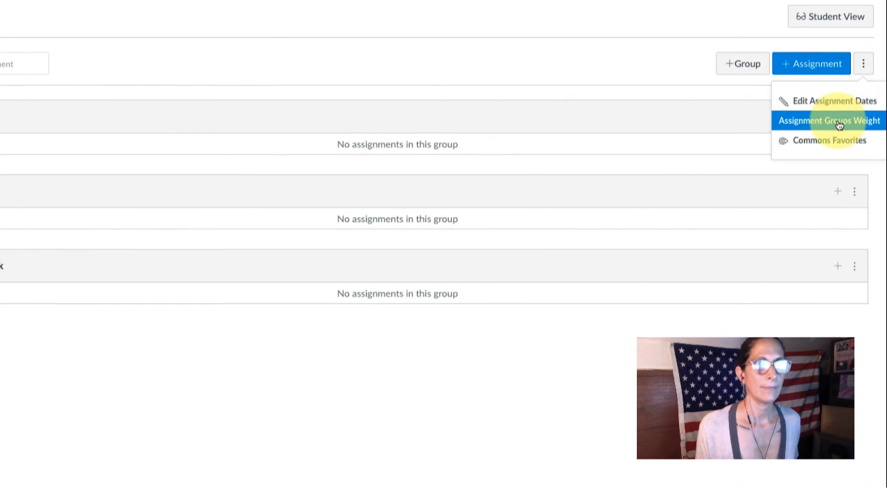
left_click(839, 122)
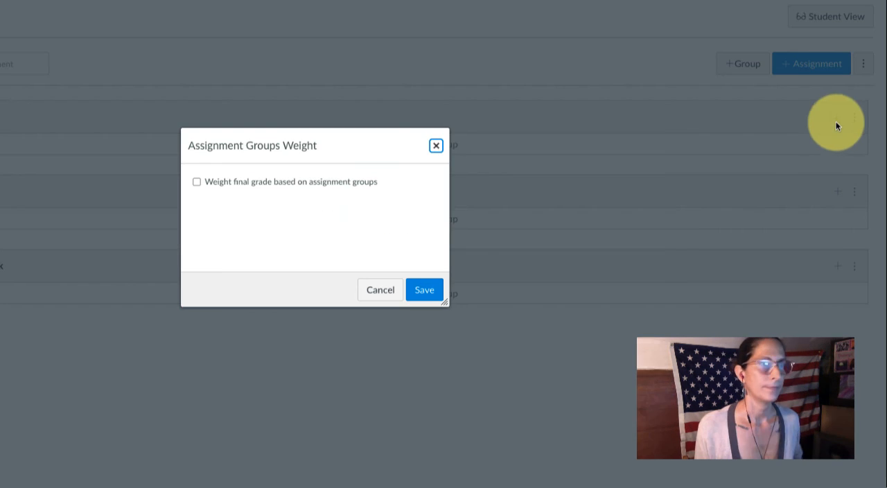
left_click(196, 183)
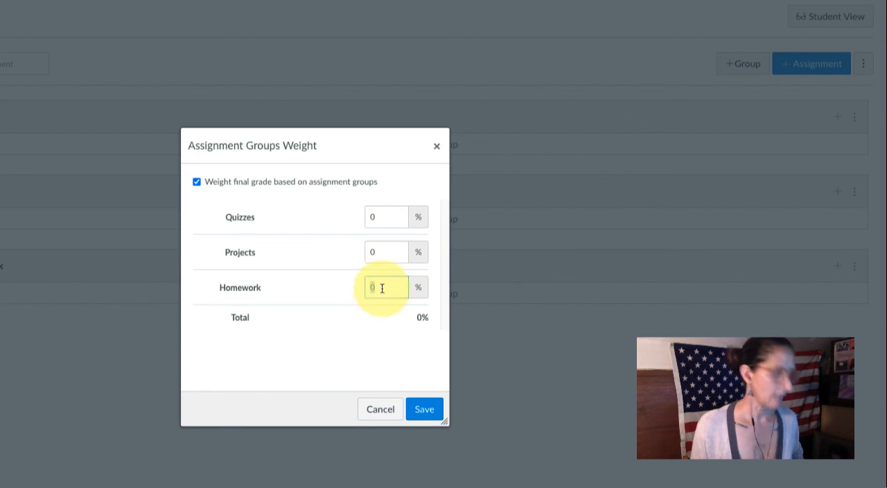
type("10")
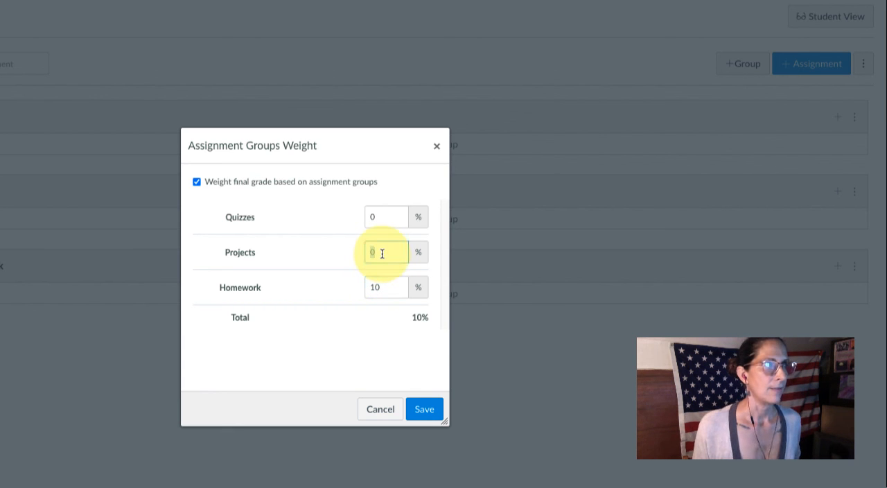
type("5")
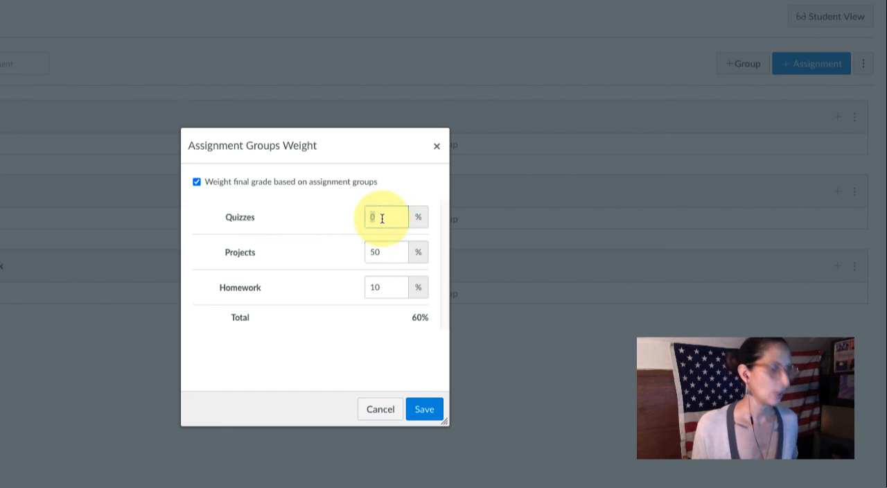
type("4")
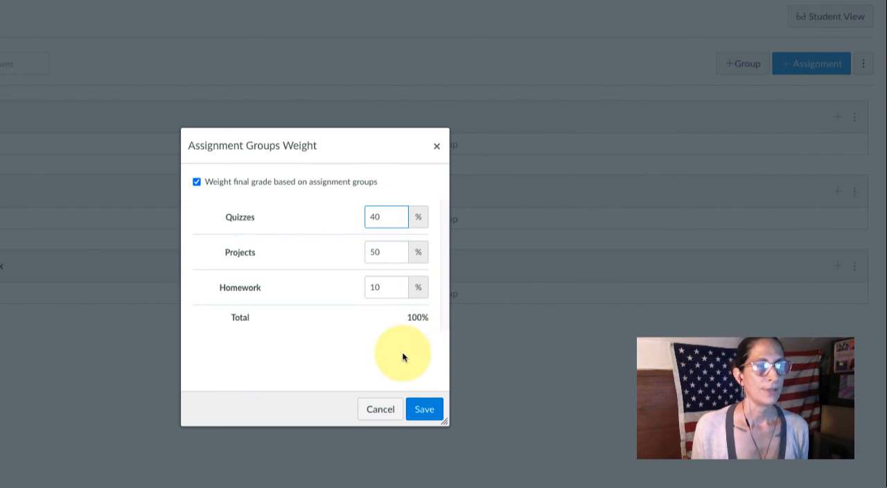
left_click(425, 409)
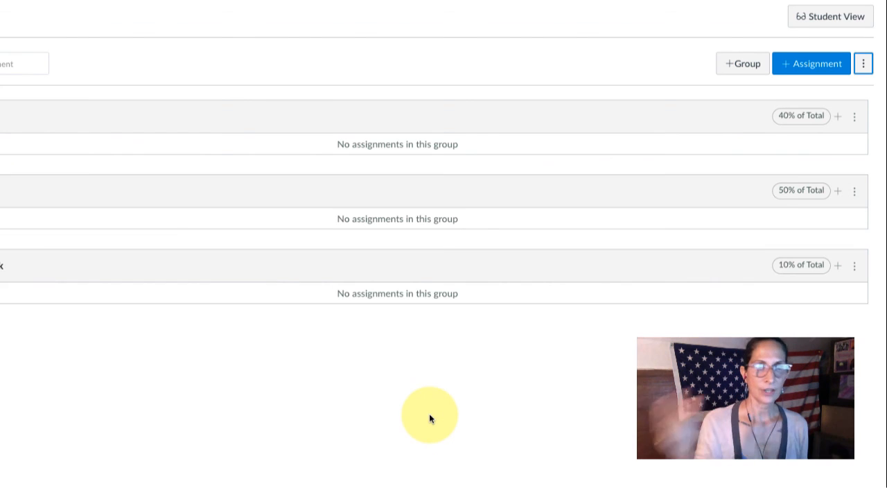